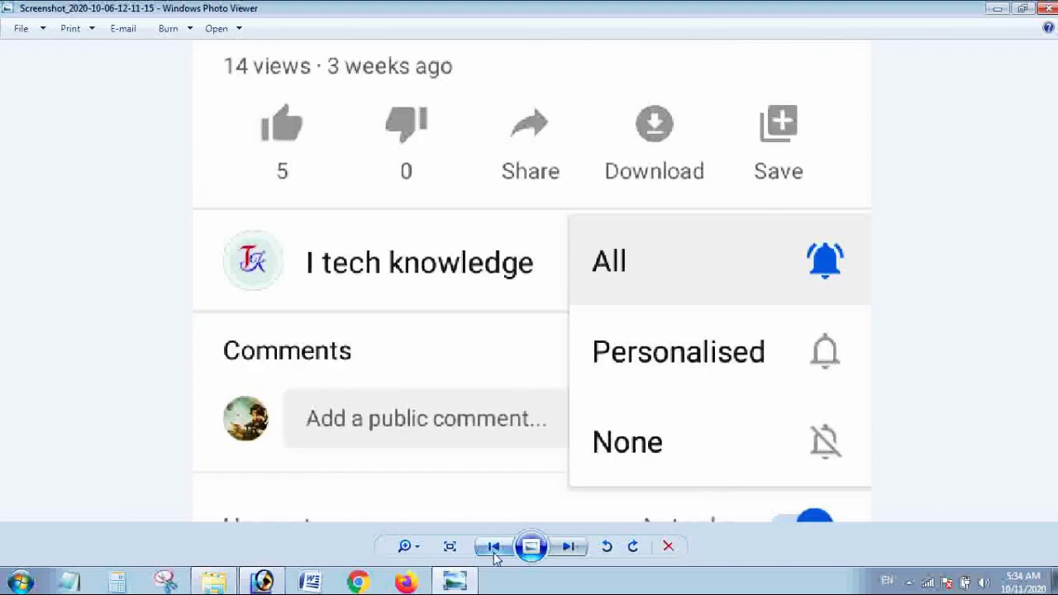
# Look back through the saved screenshots and pictures in the photo viewer, and close the viewer.
pyautogui.click(493, 546)
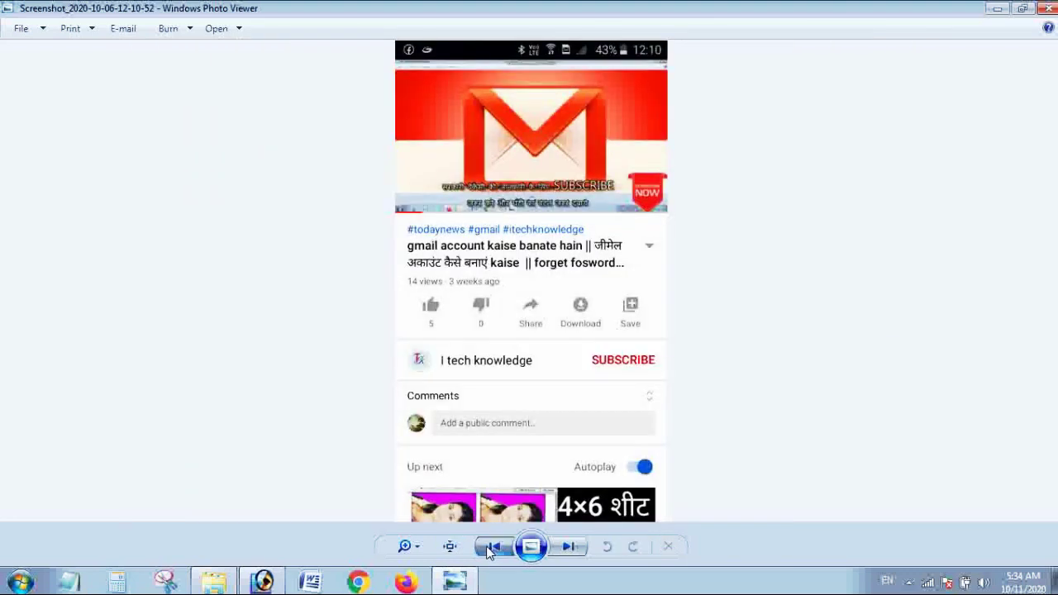
pyautogui.click(489, 549)
pyautogui.click(489, 548)
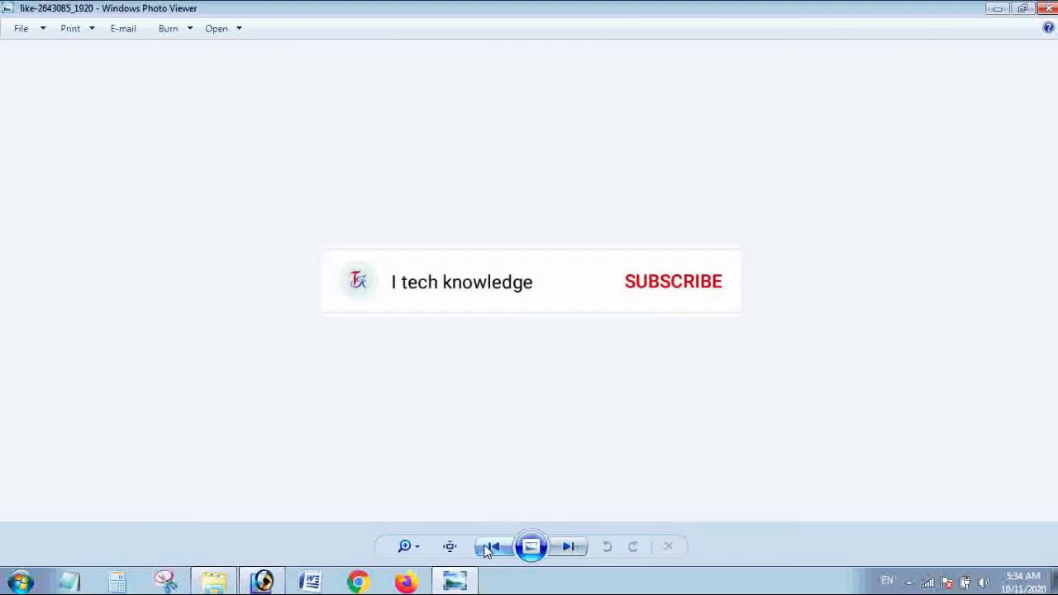
pyautogui.scroll(4, 543, 364)
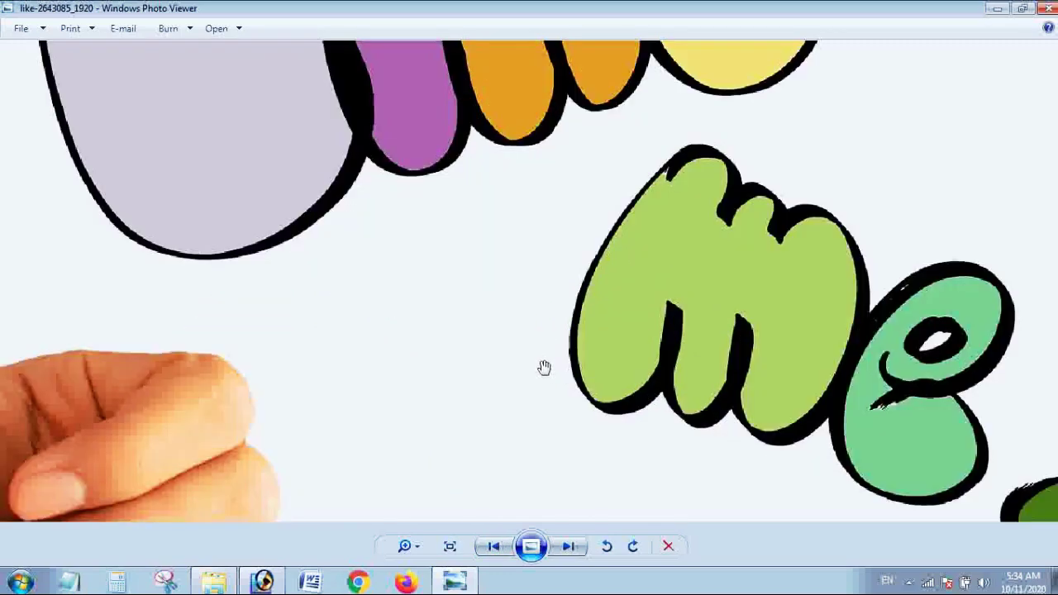
pyautogui.scroll(-2, 538, 472)
pyautogui.click(506, 550)
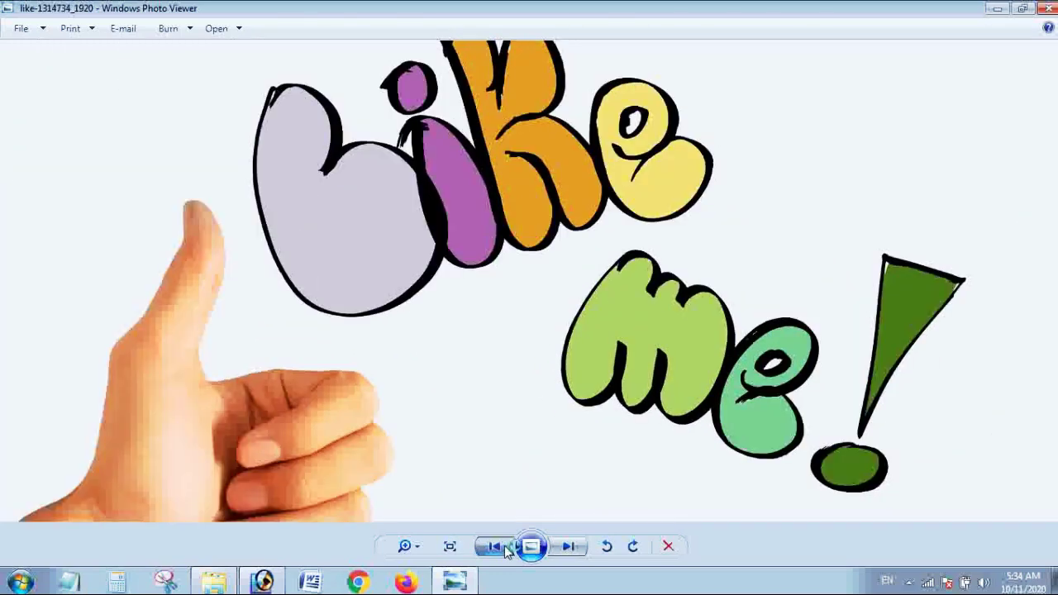
pyautogui.click(503, 546)
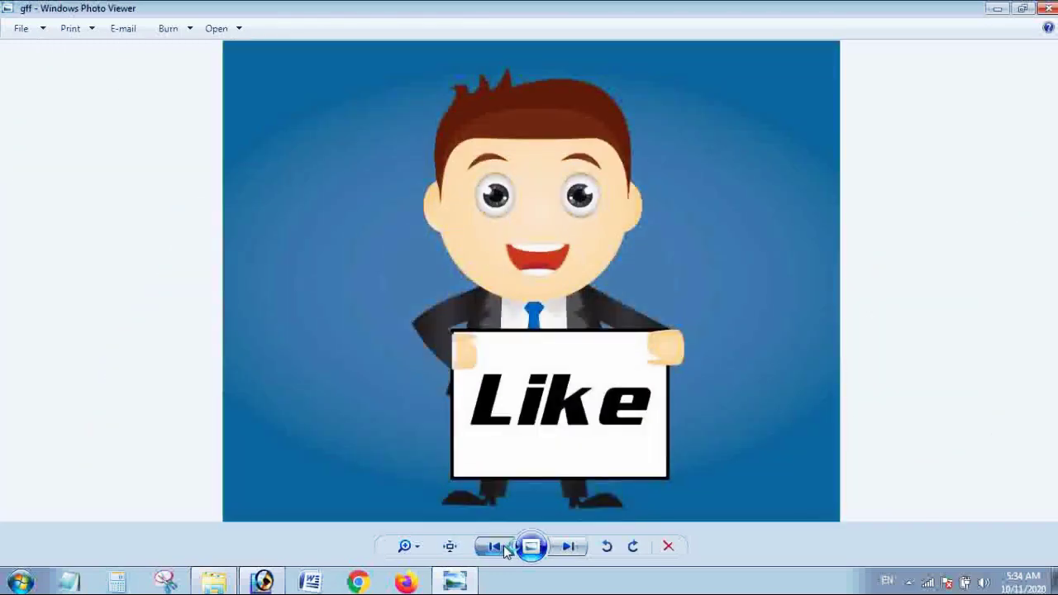
pyautogui.click(503, 545)
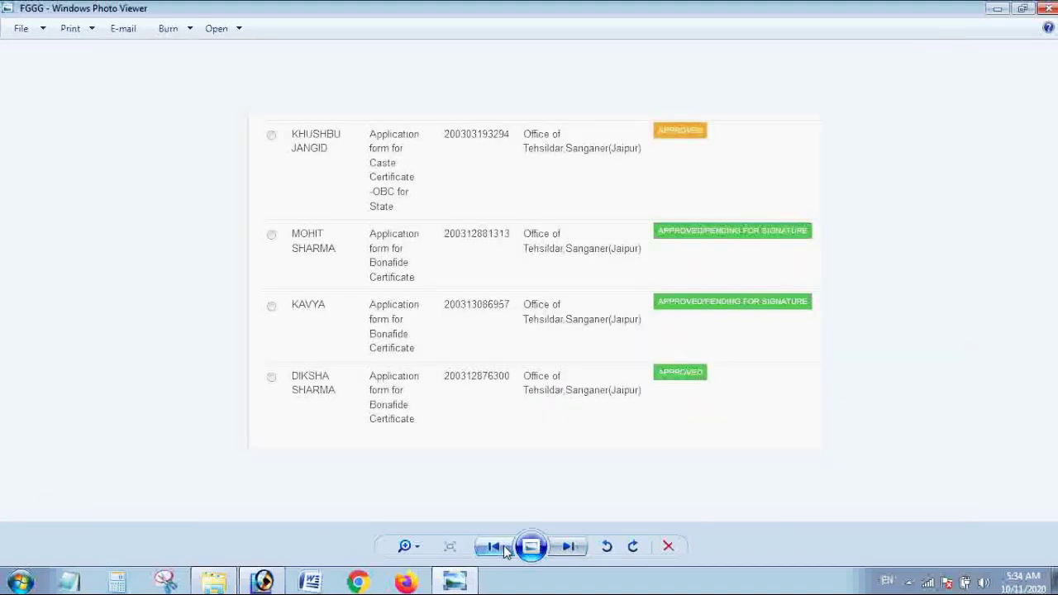
pyautogui.click(496, 550)
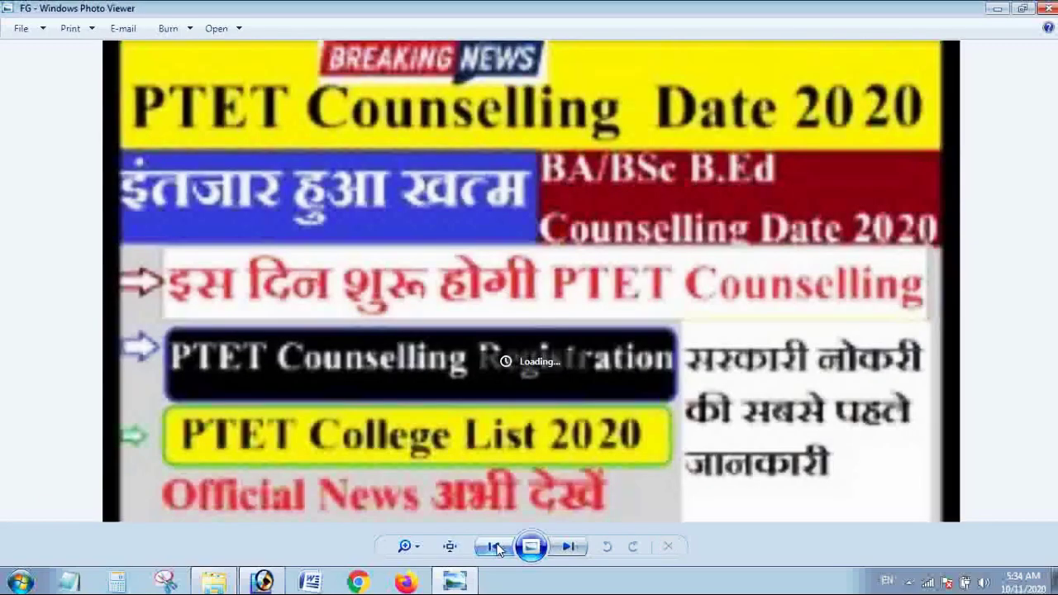
pyautogui.click(497, 550)
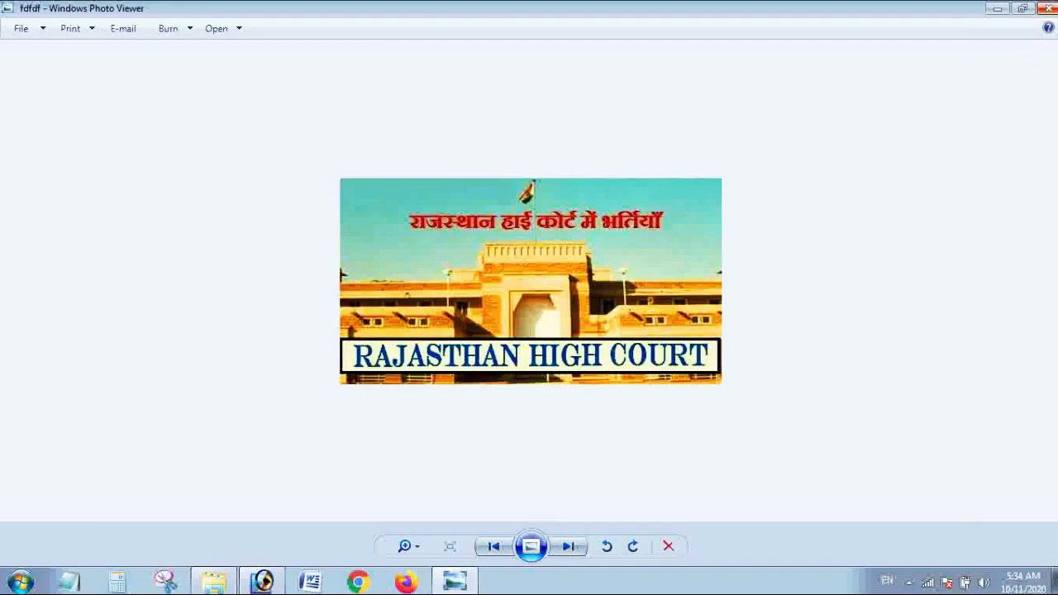
pyautogui.click(1048, 8)
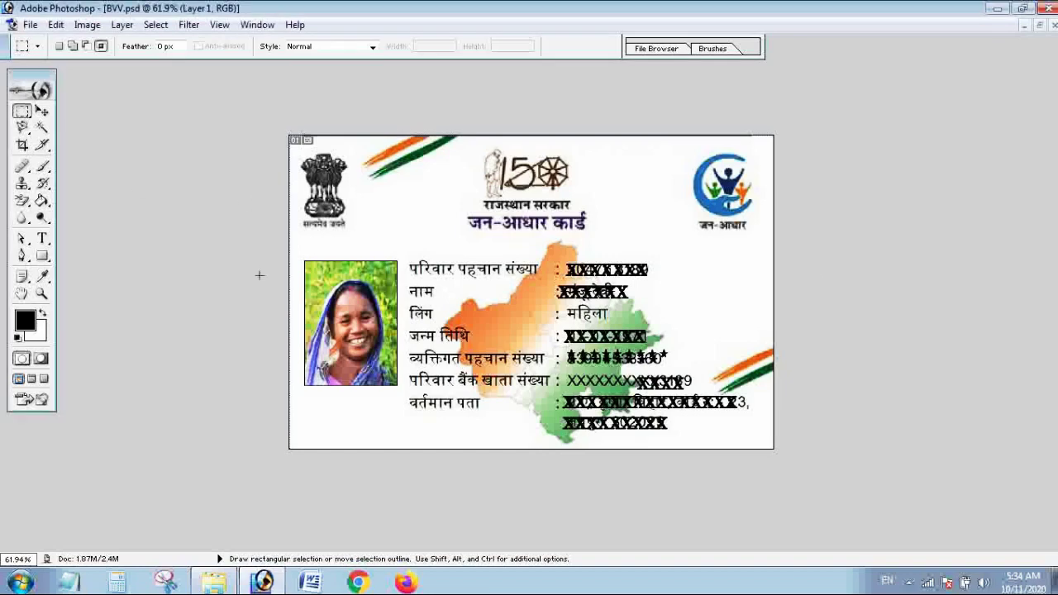
# Close the open BVV.psd card document.
pyautogui.hotkey('ctrl', '-')
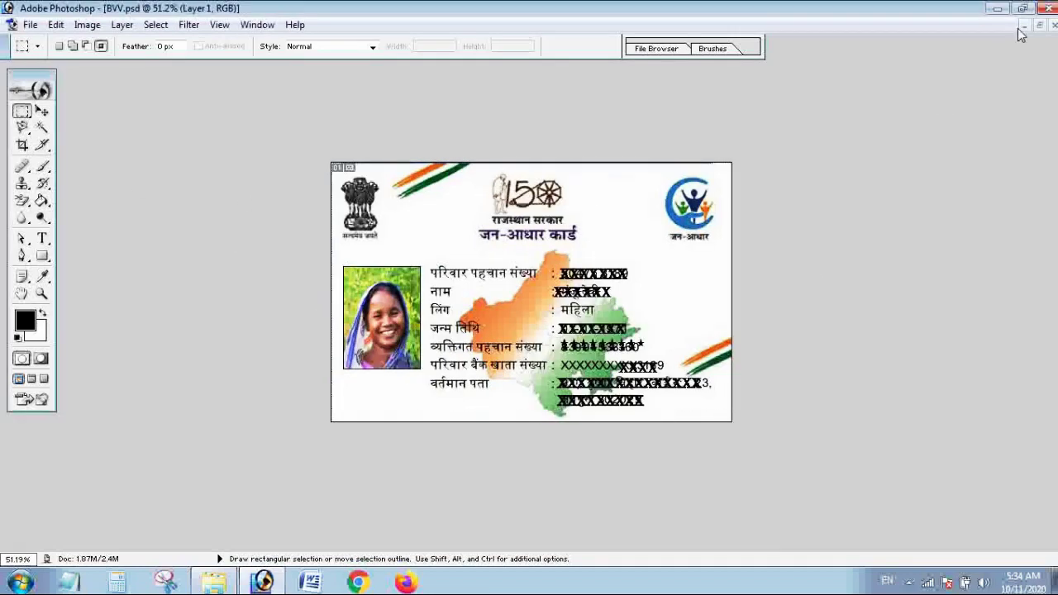
pyautogui.click(1052, 26)
pyautogui.click(560, 229)
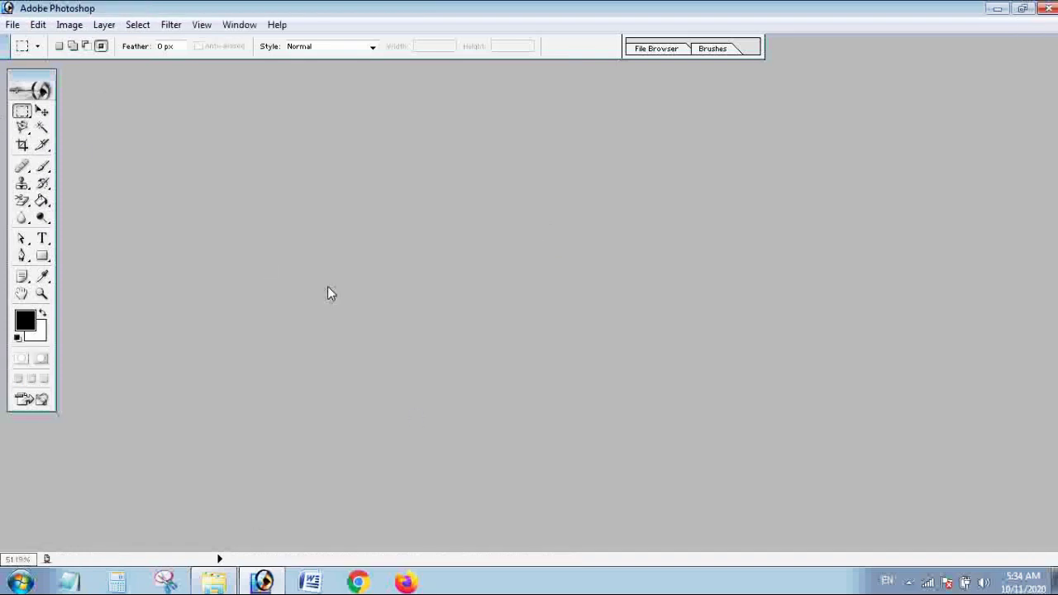
pyautogui.click(12, 24)
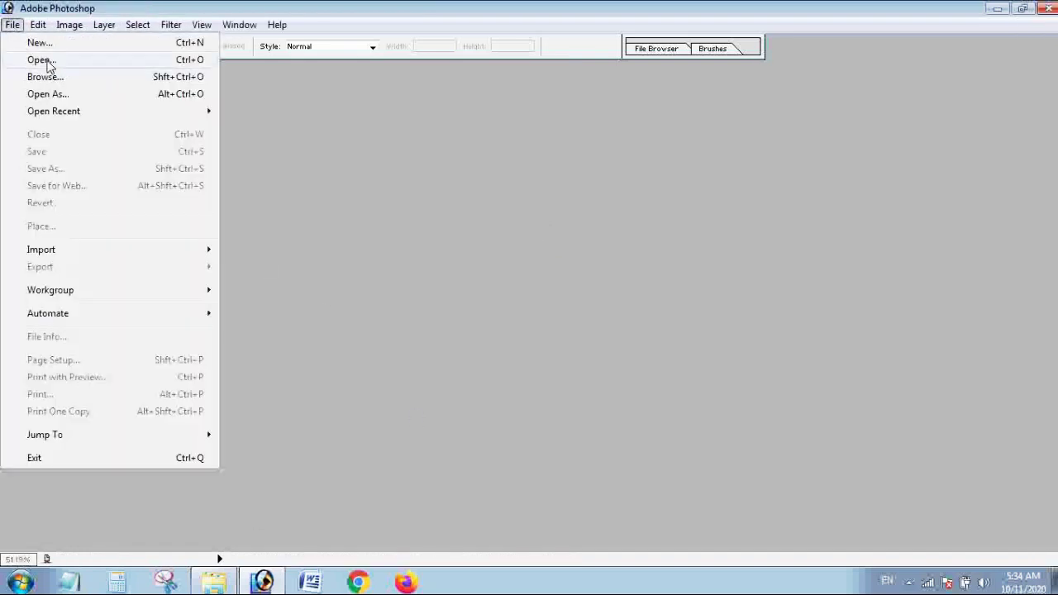
pyautogui.click(47, 62)
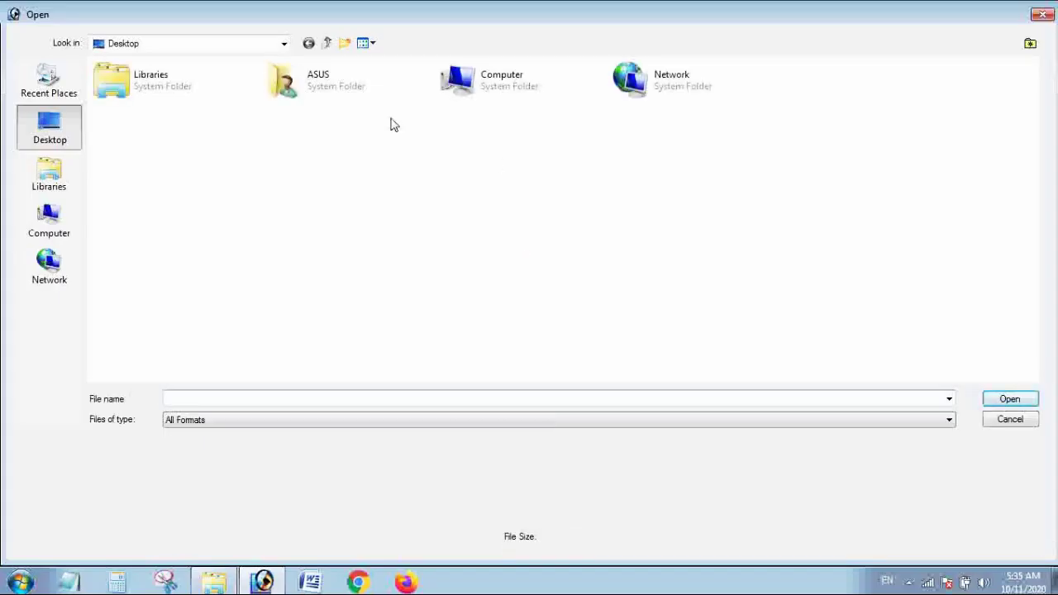
pyautogui.doubleClick(335, 87)
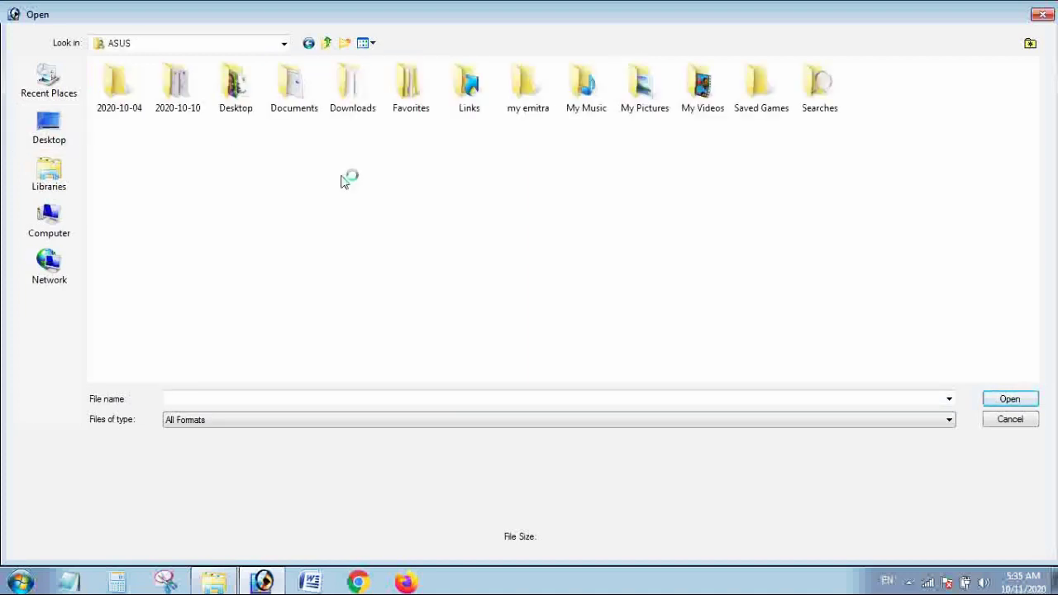
pyautogui.click(1042, 14)
# Exit Photoshop and reopen the BVV card file from its desktop icon below the portrait photo.
pyautogui.click(1048, 8)
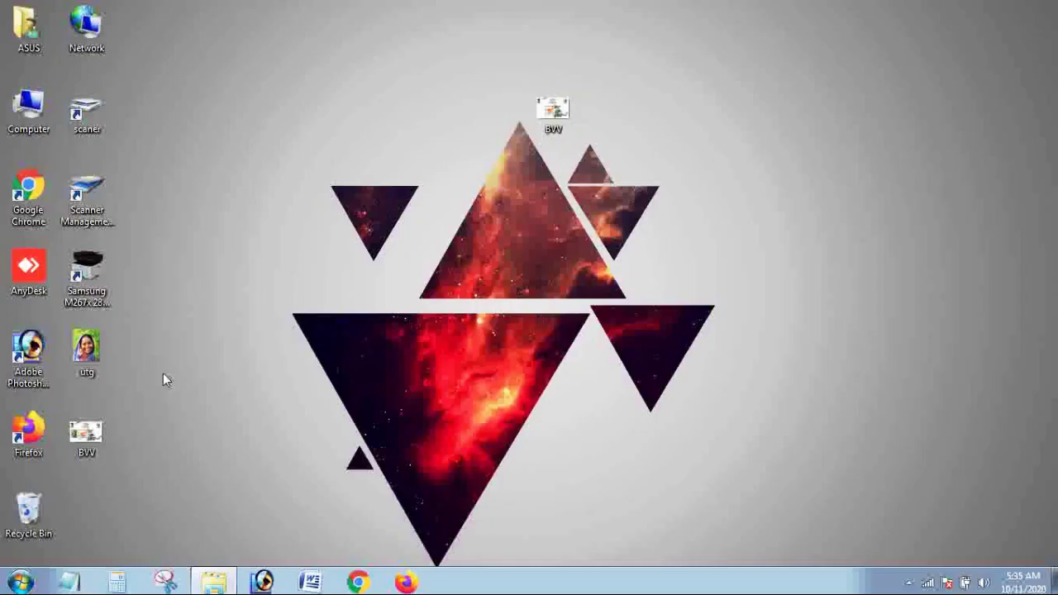
pyautogui.click(83, 440)
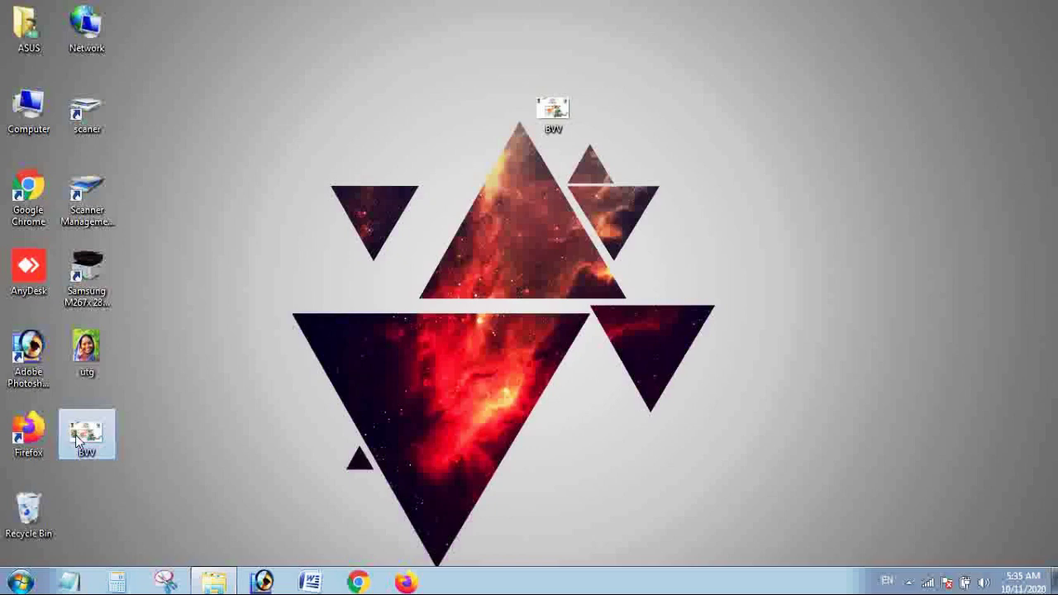
pyautogui.doubleClick(79, 443)
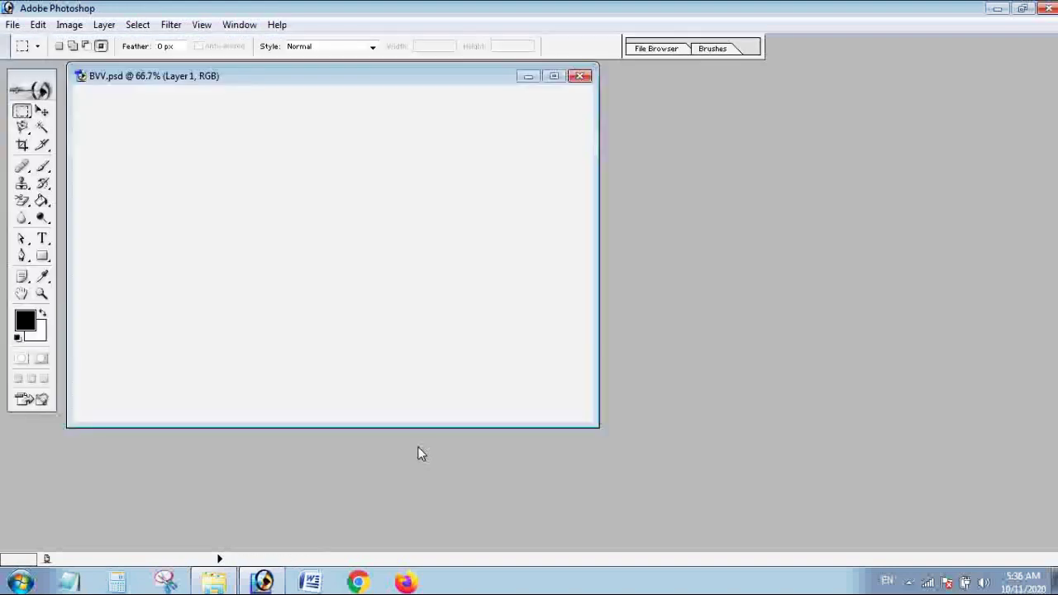
pyautogui.moveTo(245, 76); pyautogui.dragTo(329, 128)
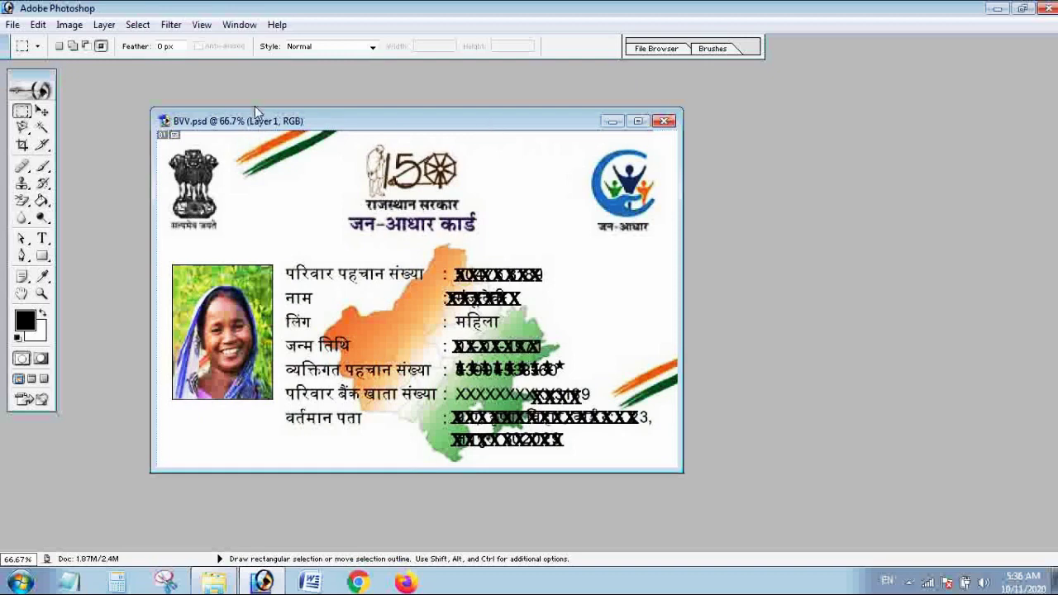
# Select the whole card image and darken it with an RGB Curves point at input 145, output 99.
pyautogui.rightClick(335, 242)
pyautogui.click(295, 236)
pyautogui.hotkey('ctrl', 'a')
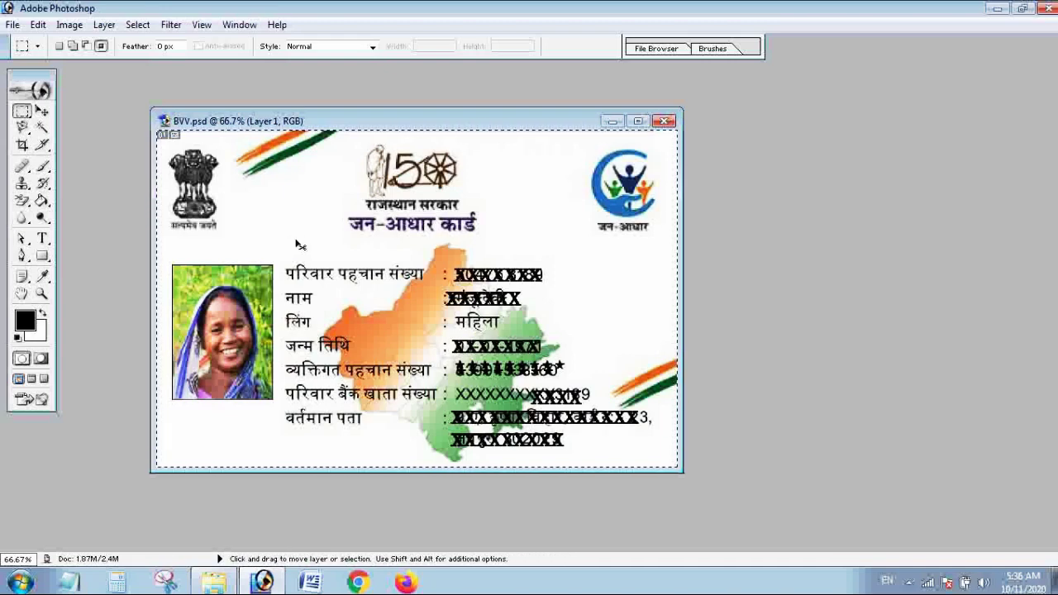
pyautogui.hotkey('ctrl', 'm')
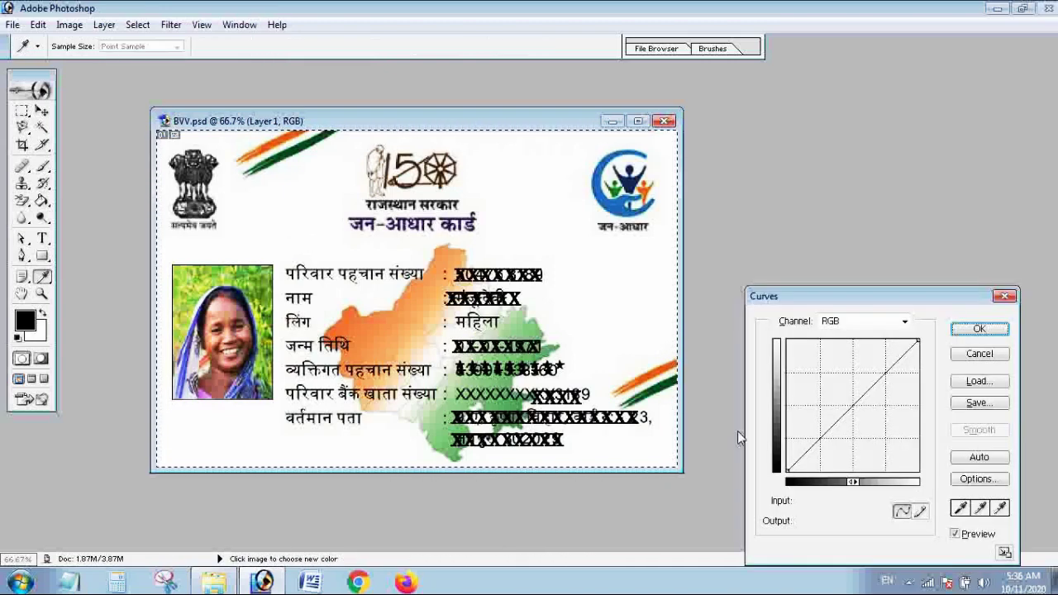
pyautogui.moveTo(849, 410)
pyautogui.mouseDown()
pyautogui.moveTo(840, 400)
pyautogui.moveTo(860, 420)
pyautogui.mouseUp()
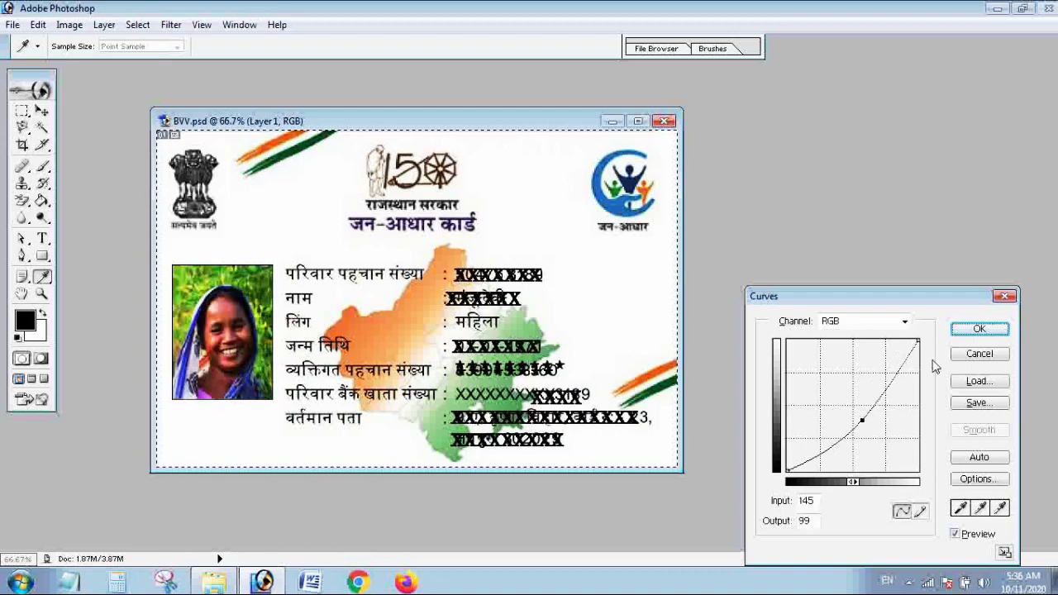
pyautogui.click(978, 331)
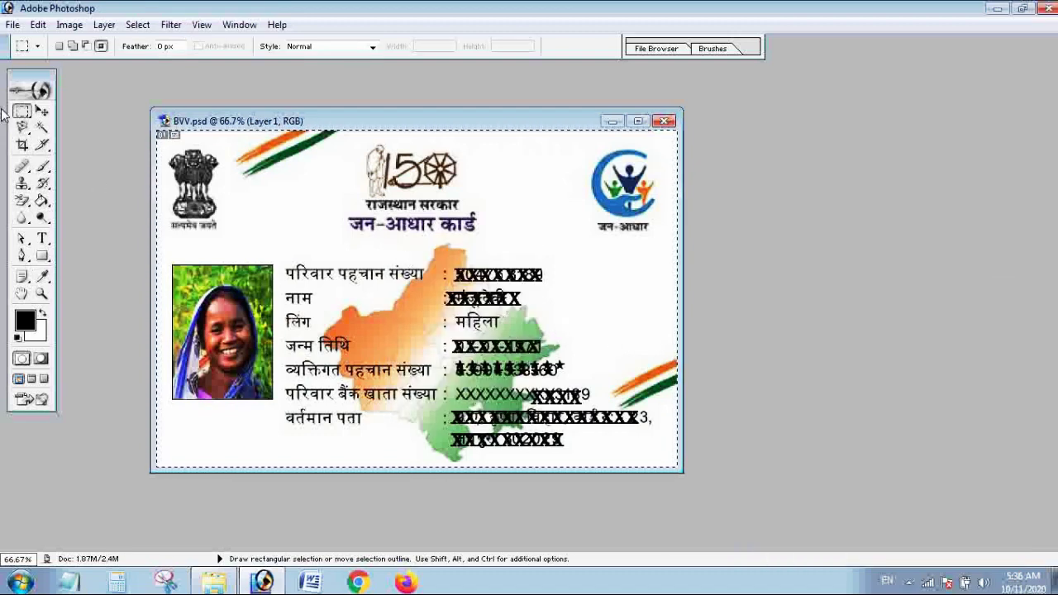
# Crop the full card area to 8.5 cm wide by 5.5 cm high at 300 pixels/inch.
pyautogui.click(22, 144)
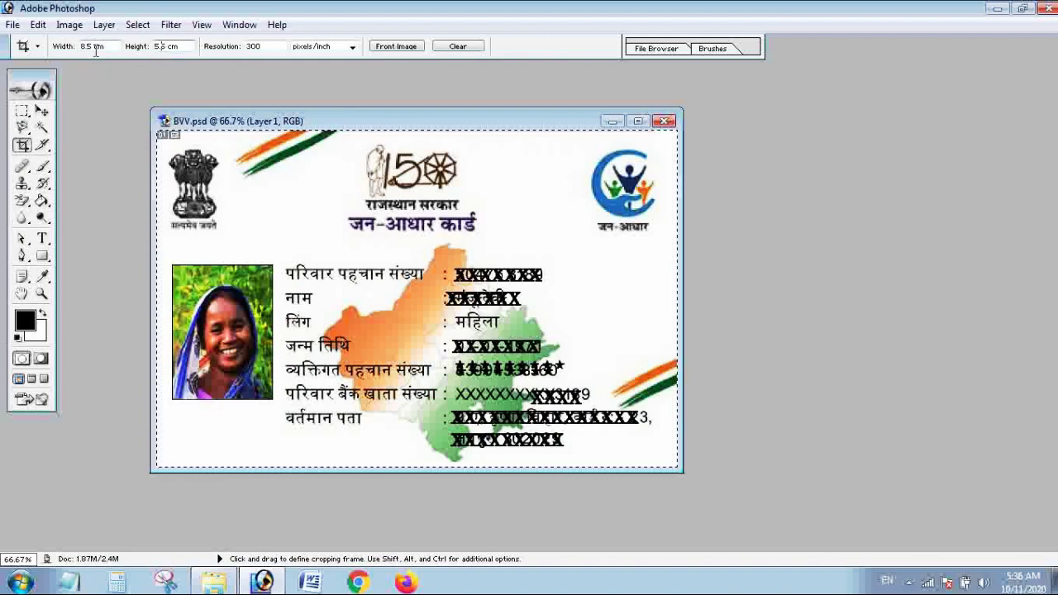
pyautogui.moveTo(105, 47); pyautogui.dragTo(53, 51)
pyautogui.press('Tab')
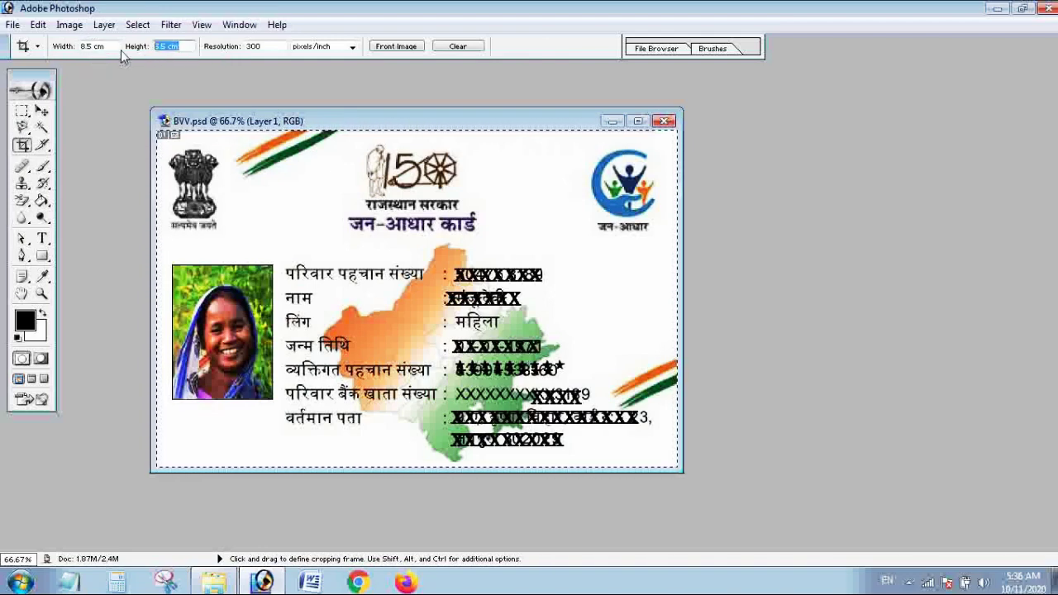
pyautogui.click(87, 46)
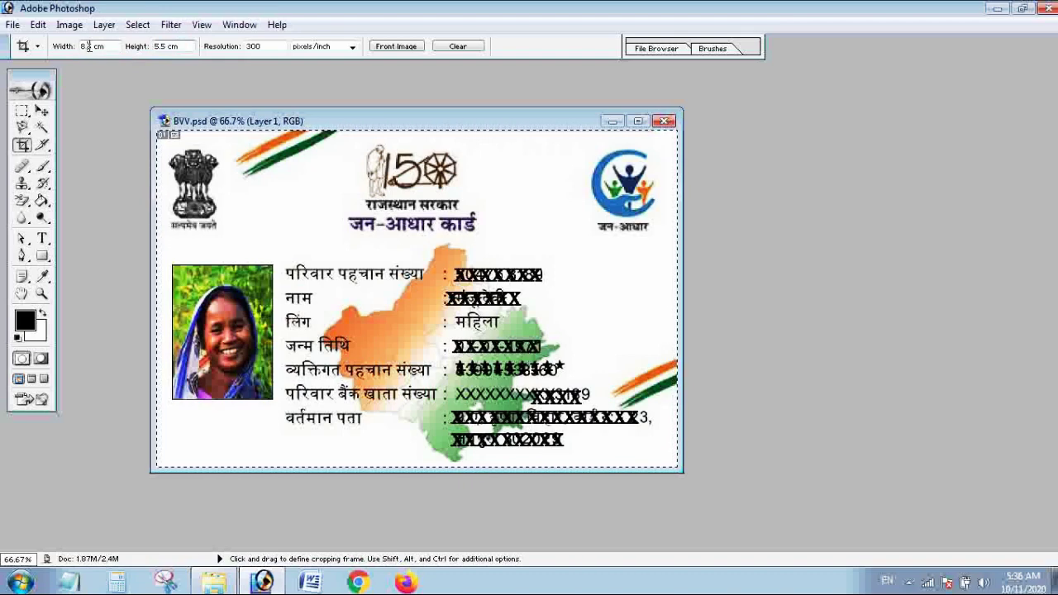
pyautogui.click(247, 47)
pyautogui.click(260, 237)
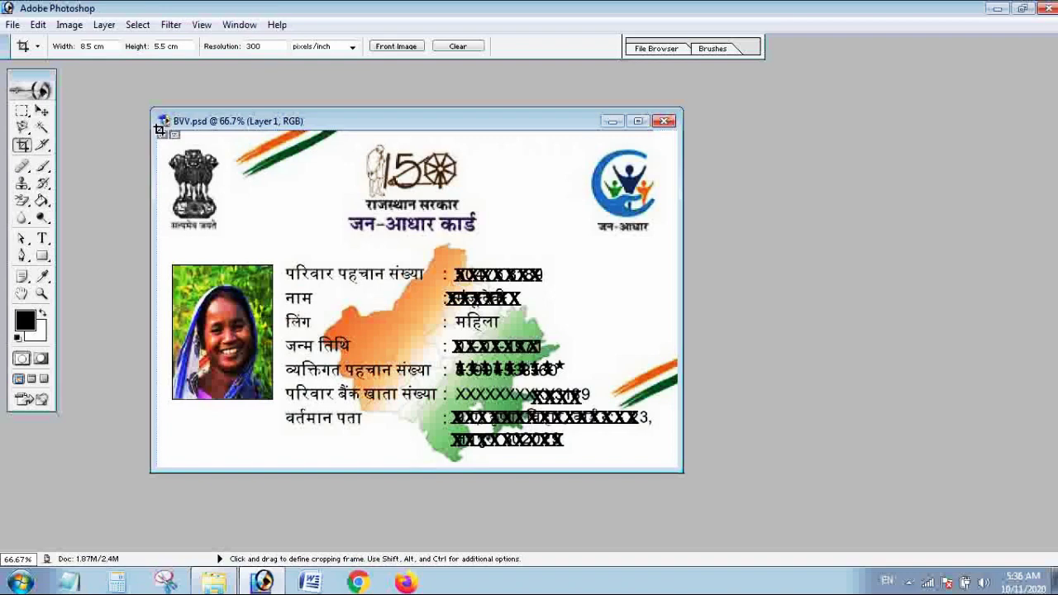
pyautogui.moveTo(157, 130); pyautogui.dragTo(678, 468)
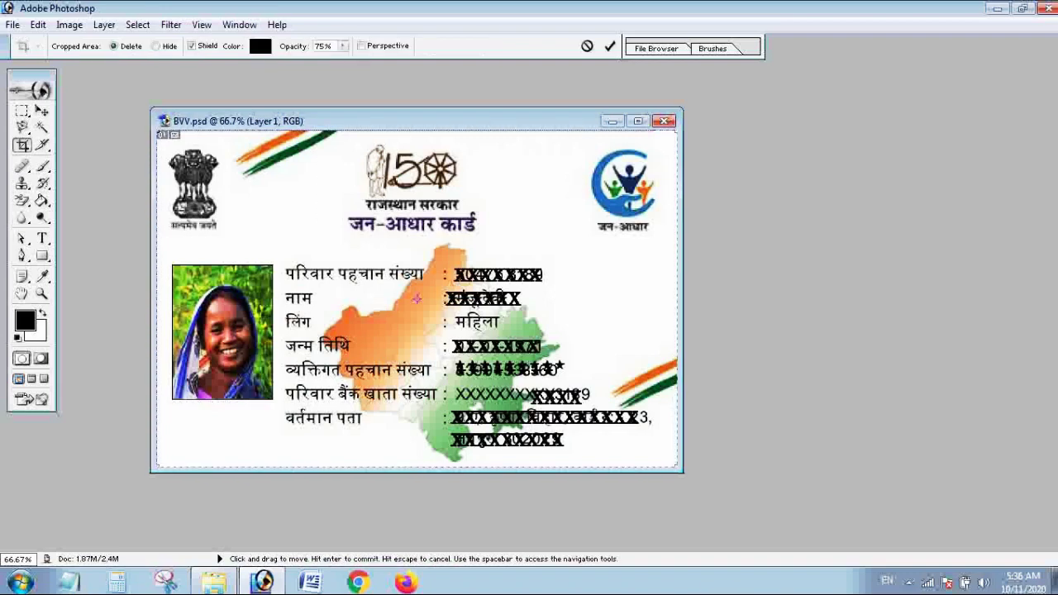
pyautogui.press('Return')
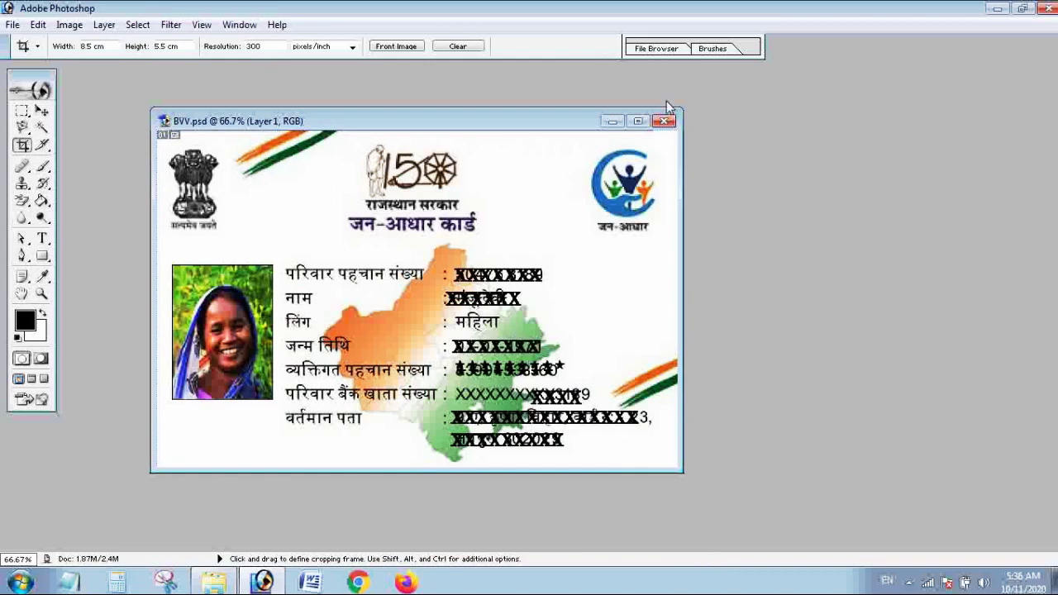
pyautogui.click(430, 257)
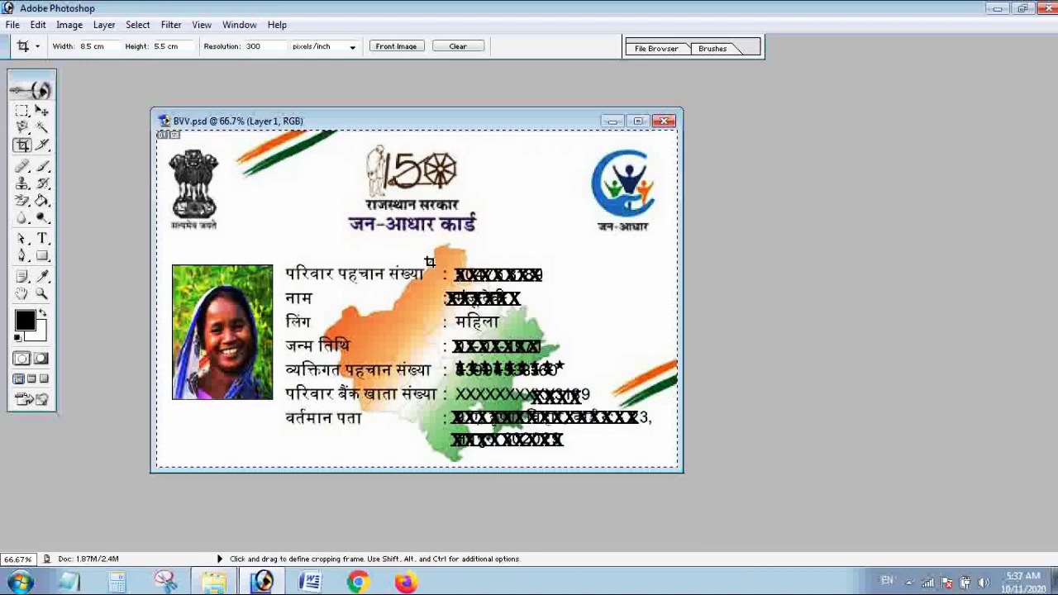
pyautogui.click(12, 25)
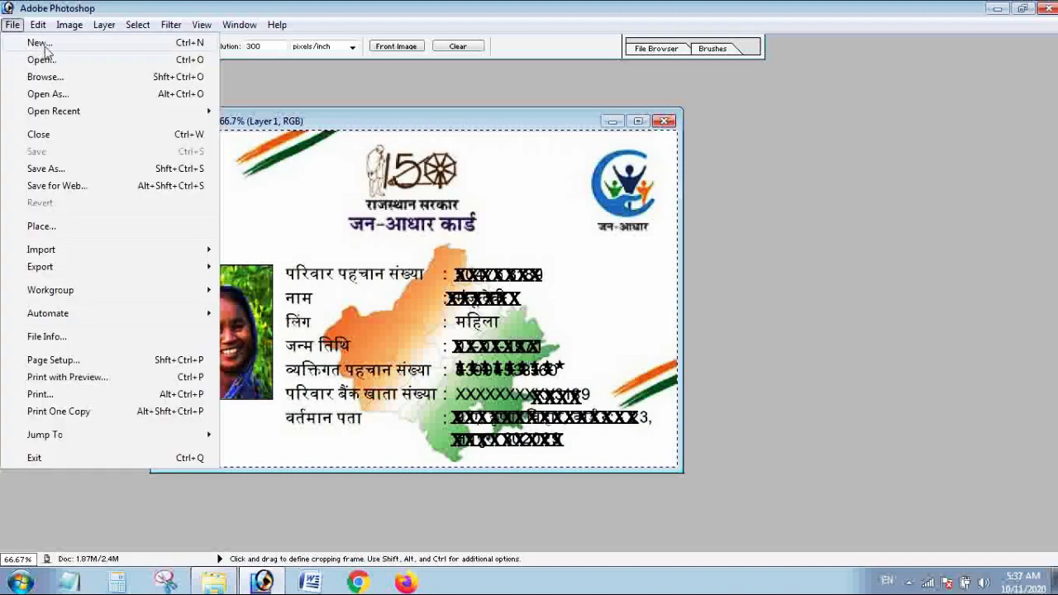
pyautogui.click(267, 249)
pyautogui.rightClick(269, 248)
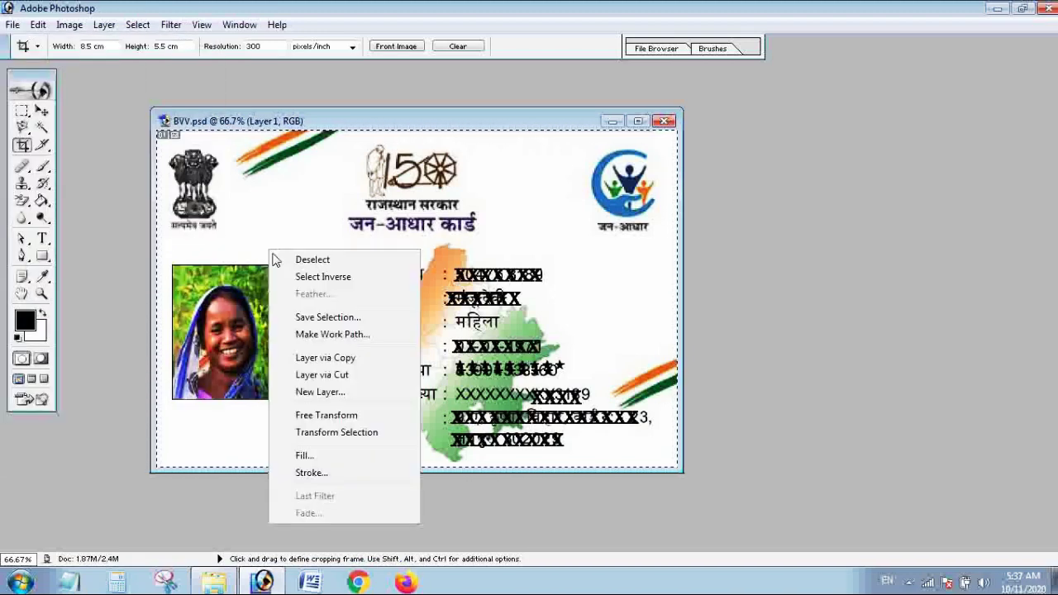
pyautogui.click(213, 296)
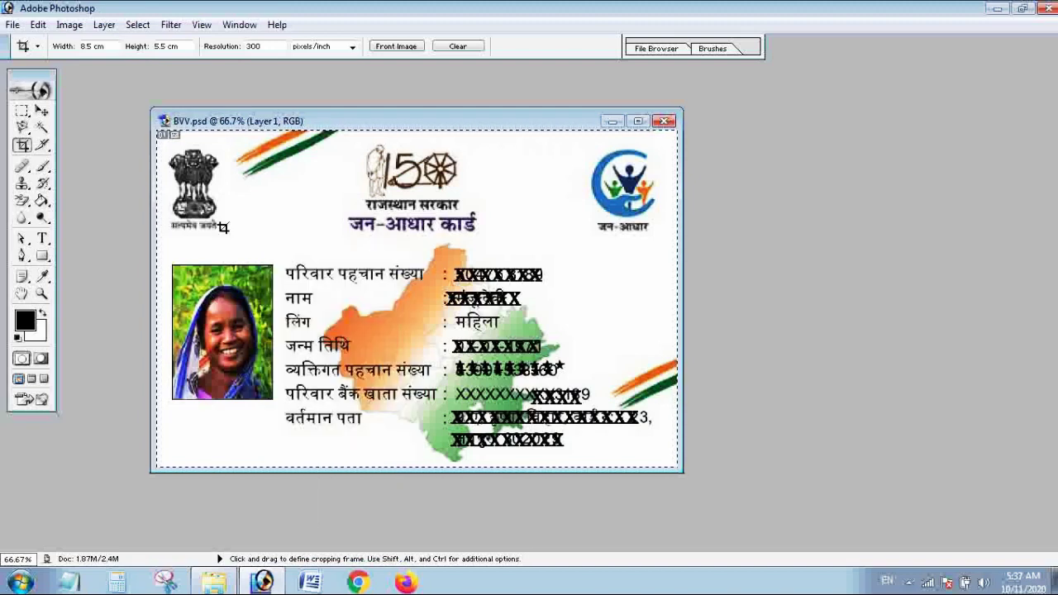
# Rotate the card's canvas 90° clockwise.
pyautogui.click(63, 29)
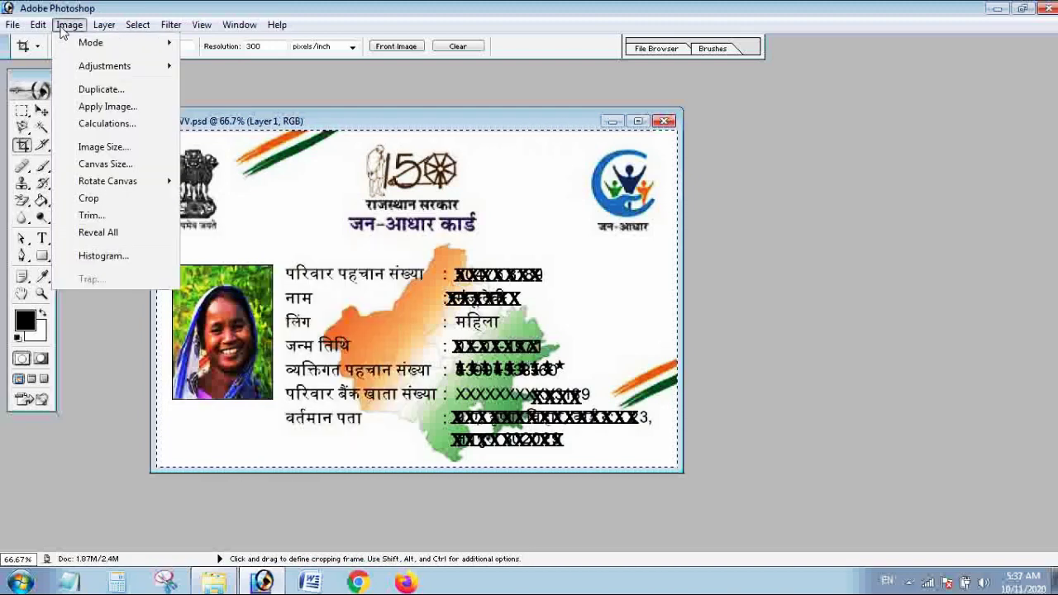
pyautogui.moveTo(106, 183)
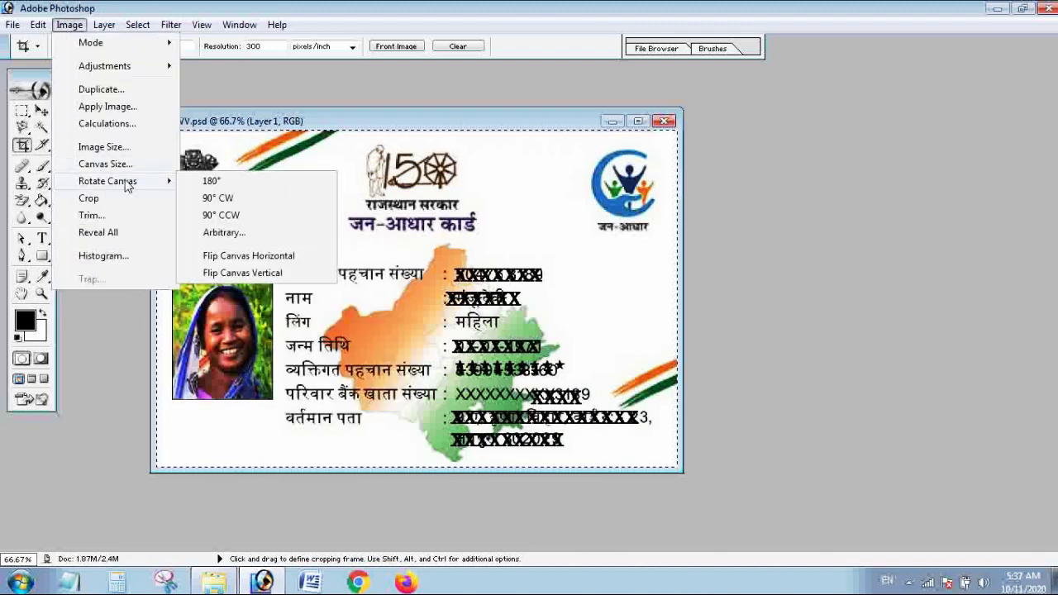
pyautogui.click(212, 192)
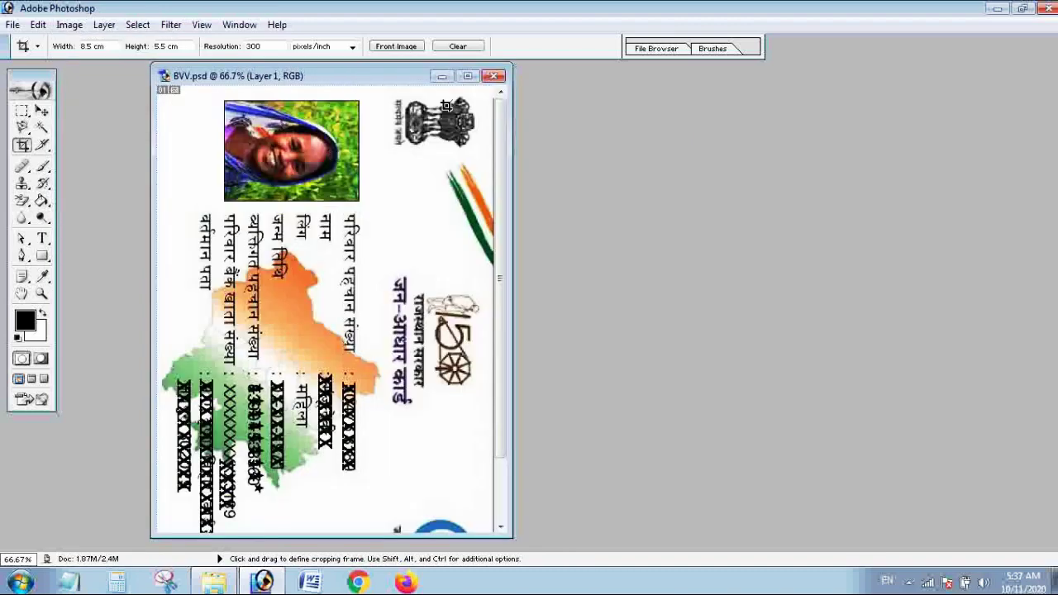
# Select the entire rotated card image.
pyautogui.hotkey('ctrl', '-')
pyautogui.rightClick(316, 172)
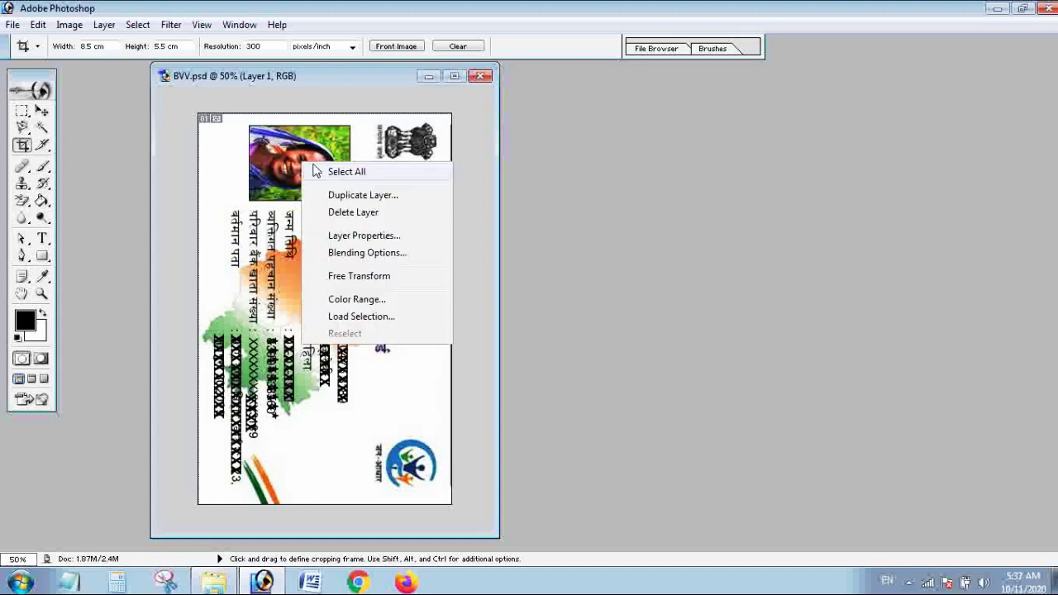
pyautogui.click(326, 171)
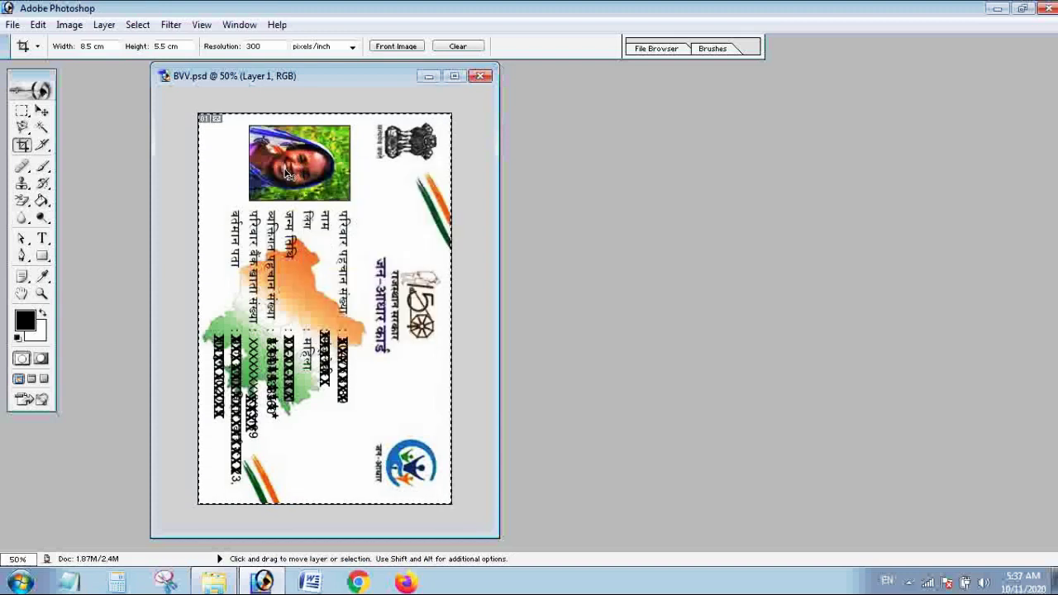
# Open the print setup for the card and scale the centred image to fit the media.
pyautogui.hotkey('ctrl', 'p')
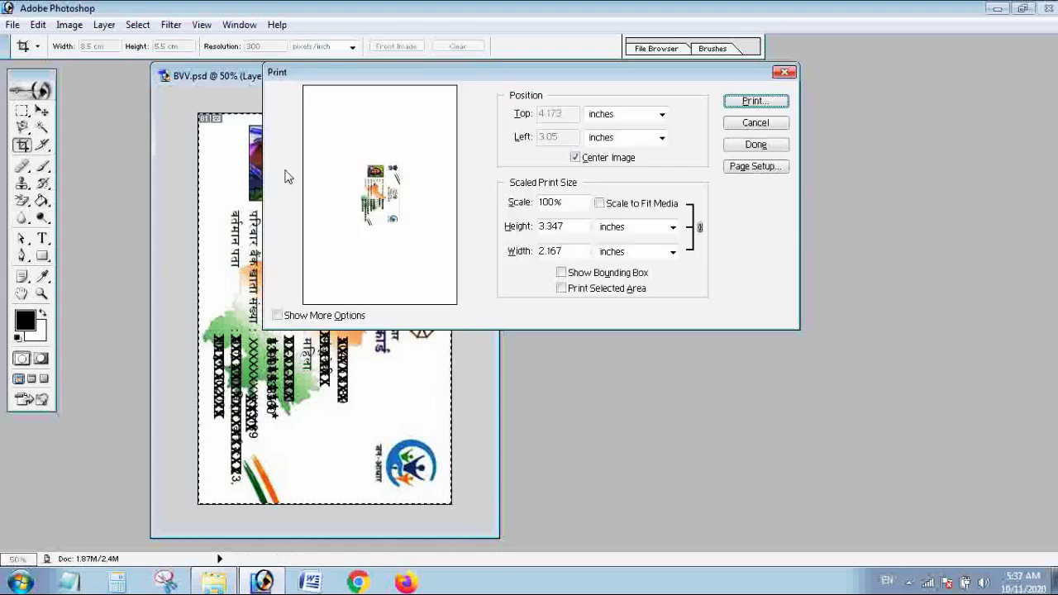
pyautogui.click(574, 157)
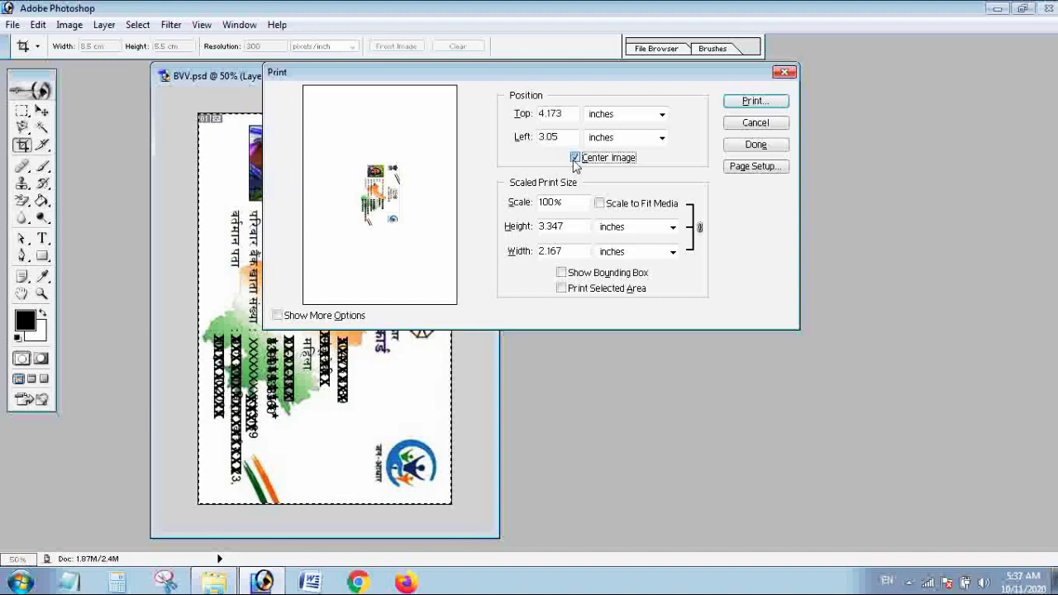
pyautogui.click(575, 158)
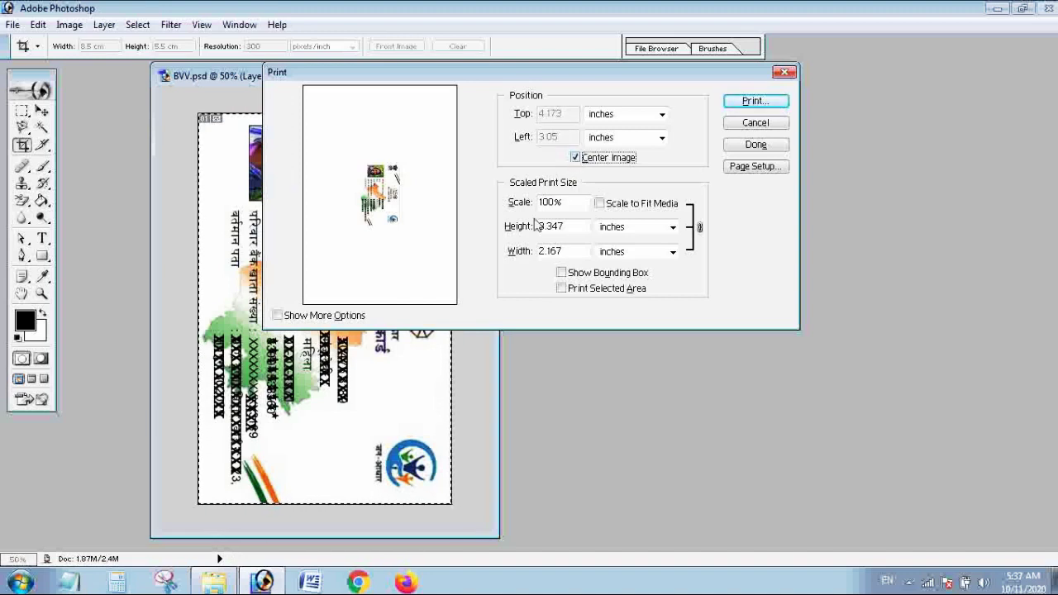
pyautogui.click(600, 204)
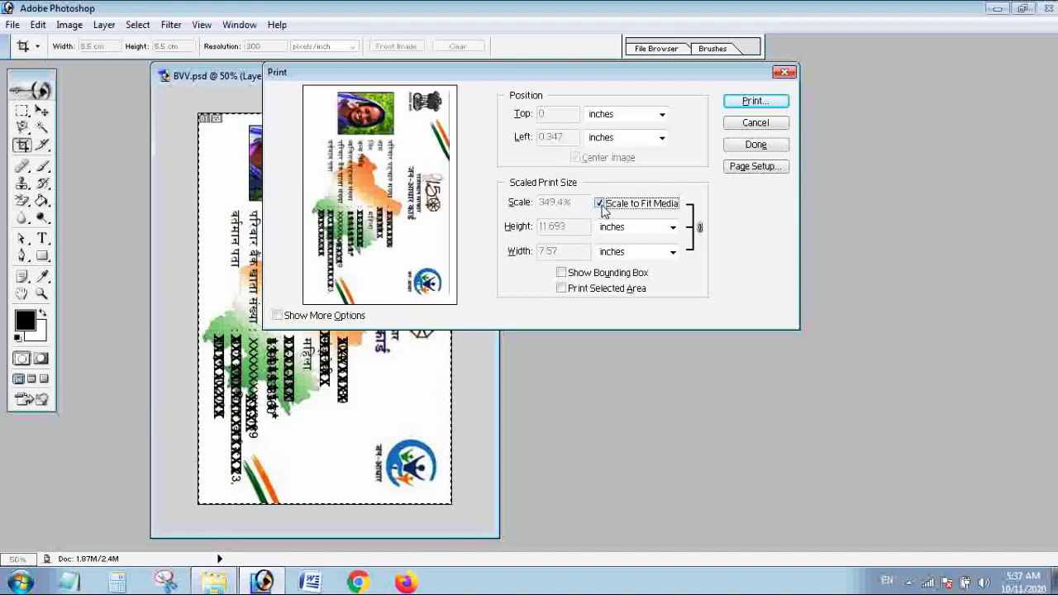
# Proceed to the printer selection and choose the Canon G2010 series printer.
pyautogui.click(746, 104)
pyautogui.click(505, 107)
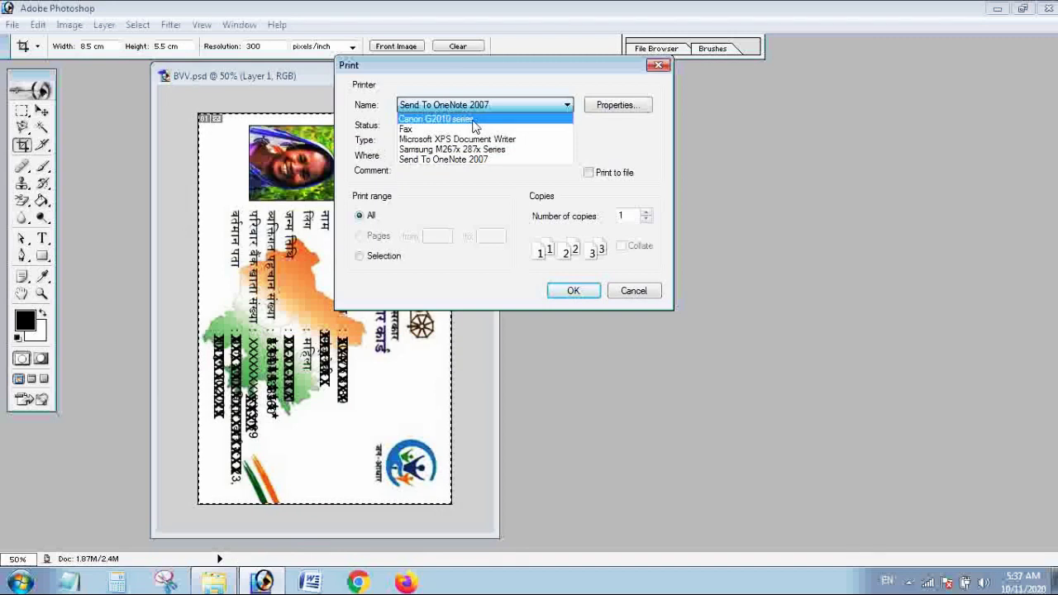
pyautogui.click(474, 120)
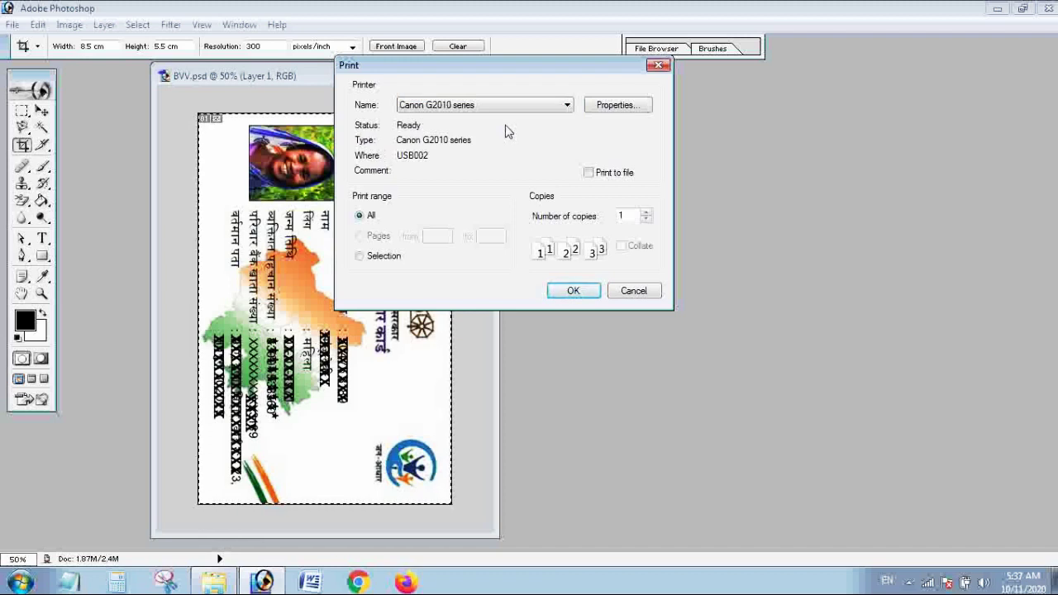
# Open the Canon printer's properties and apply the Photo Printing preset from the commonly used settings.
pyautogui.click(613, 107)
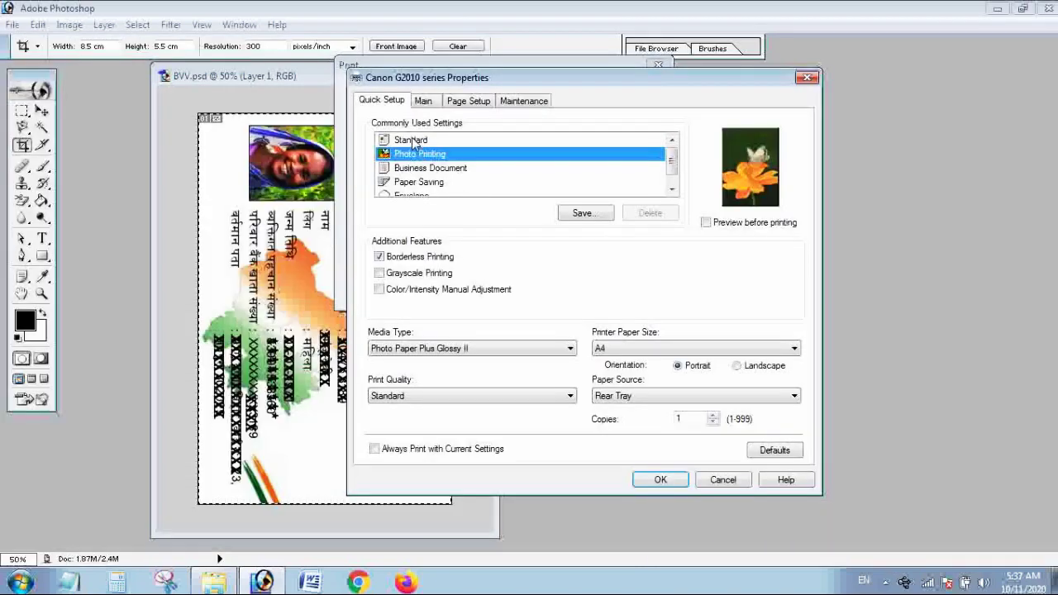
pyautogui.click(417, 143)
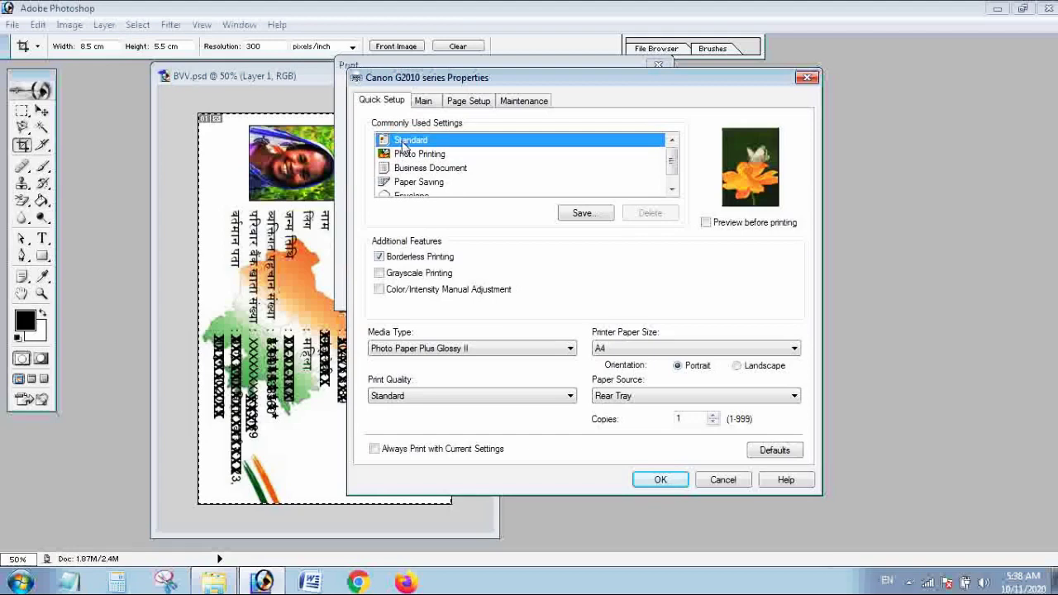
pyautogui.click(405, 145)
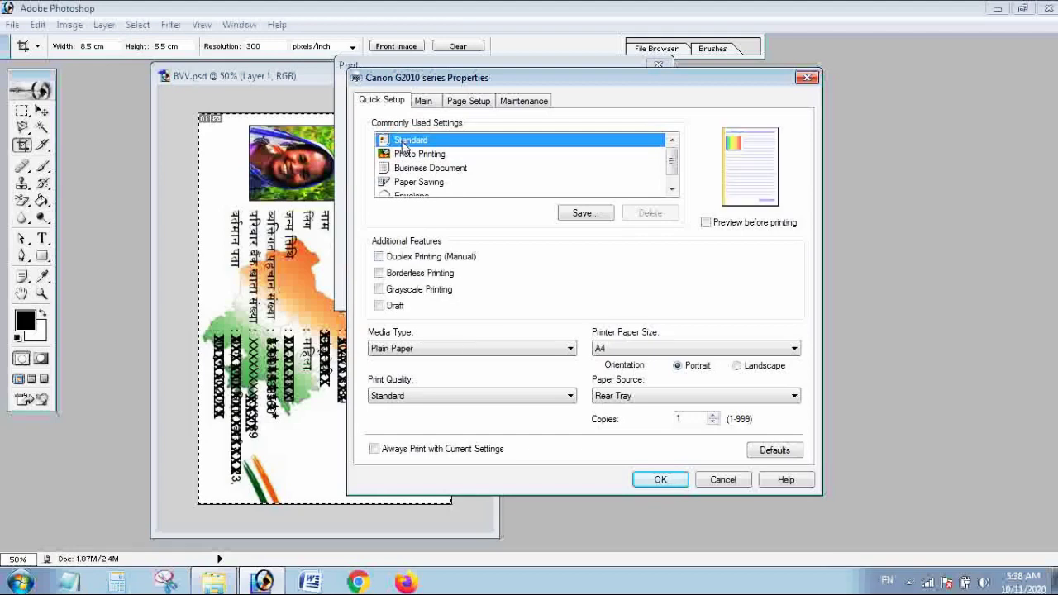
pyautogui.click(411, 156)
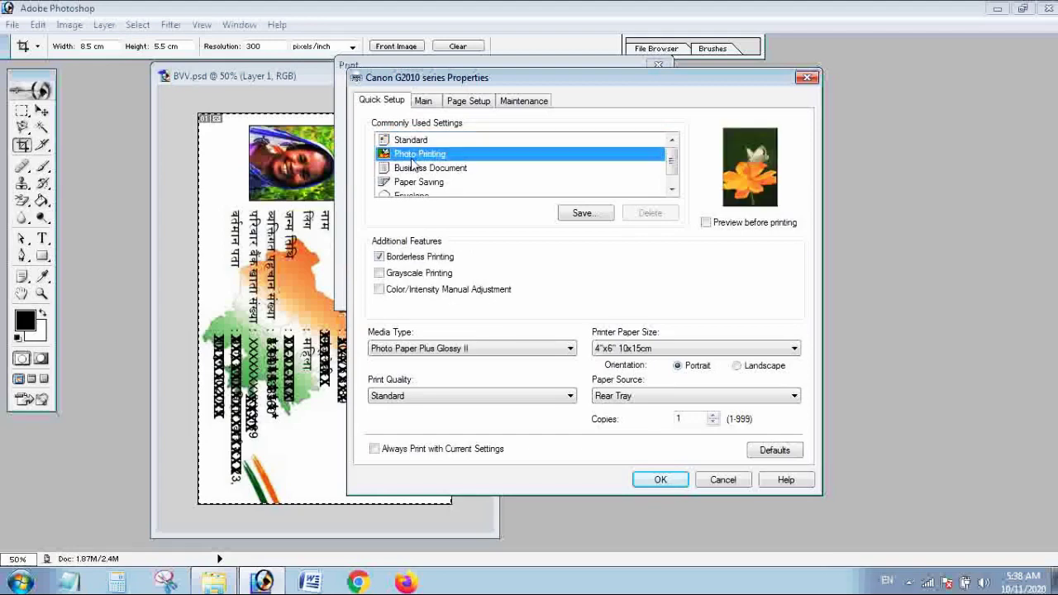
pyautogui.click(412, 143)
pyautogui.click(412, 156)
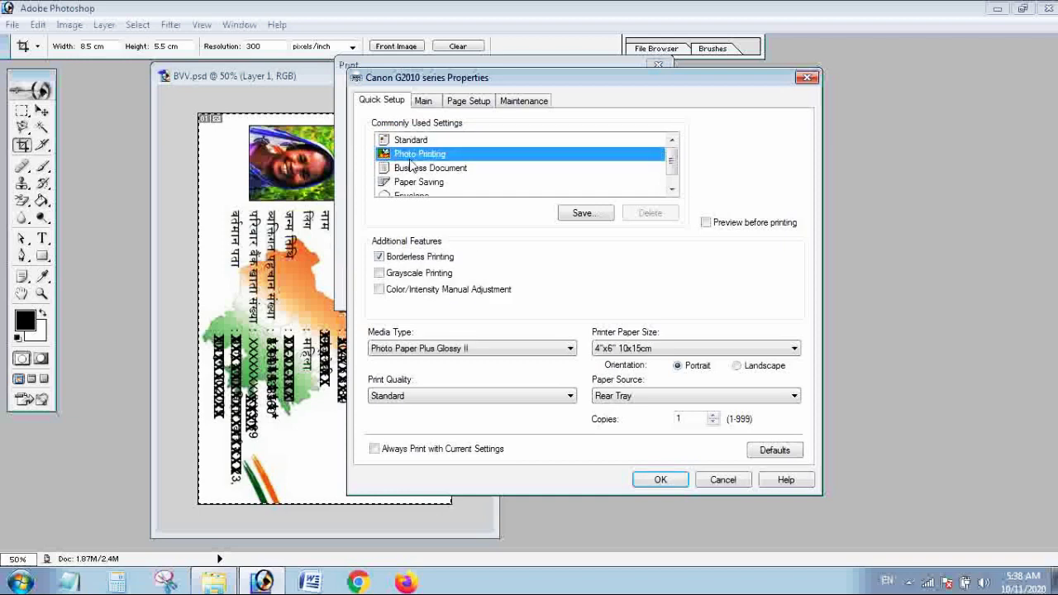
# Set the print quality to High.
pyautogui.click(381, 399)
pyautogui.click(381, 422)
pyautogui.click(381, 398)
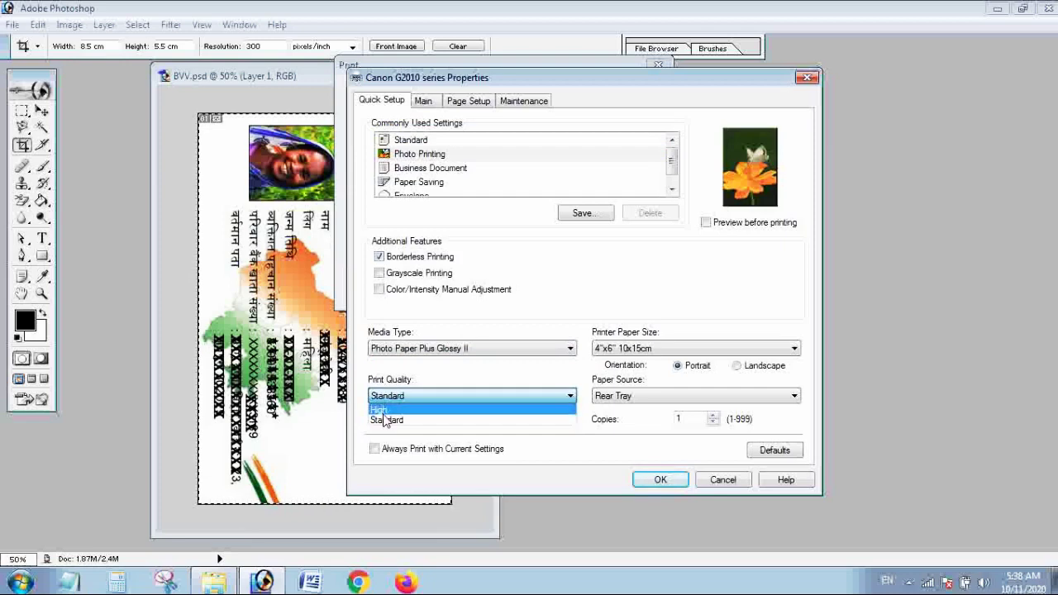
pyautogui.click(382, 411)
# Set the printer paper size to Card 2.17"x3.58" 55x91mm, and close the printer setup without printing.
pyautogui.click(622, 350)
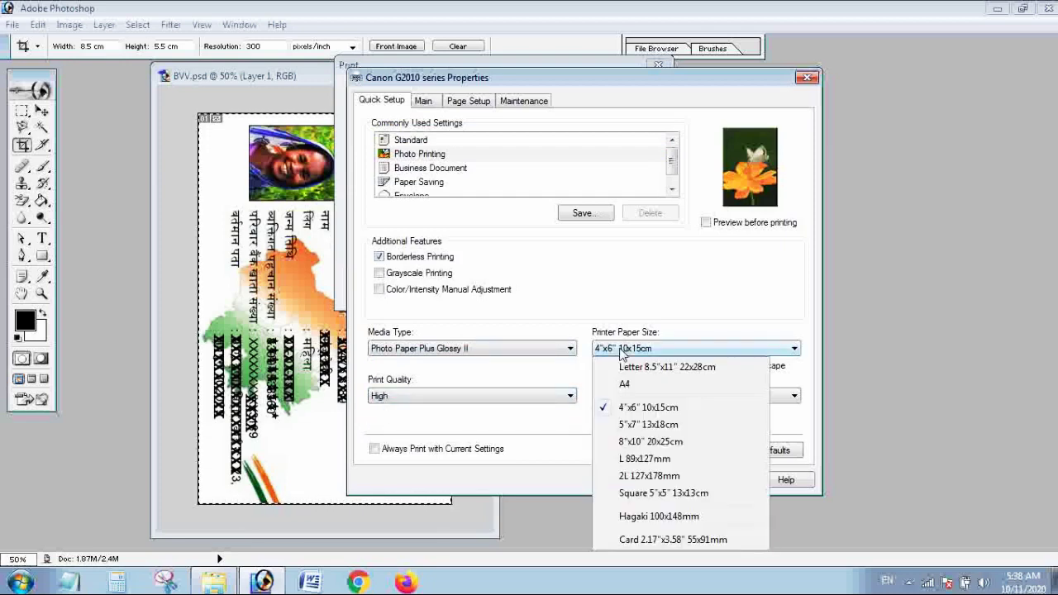
pyautogui.click(656, 541)
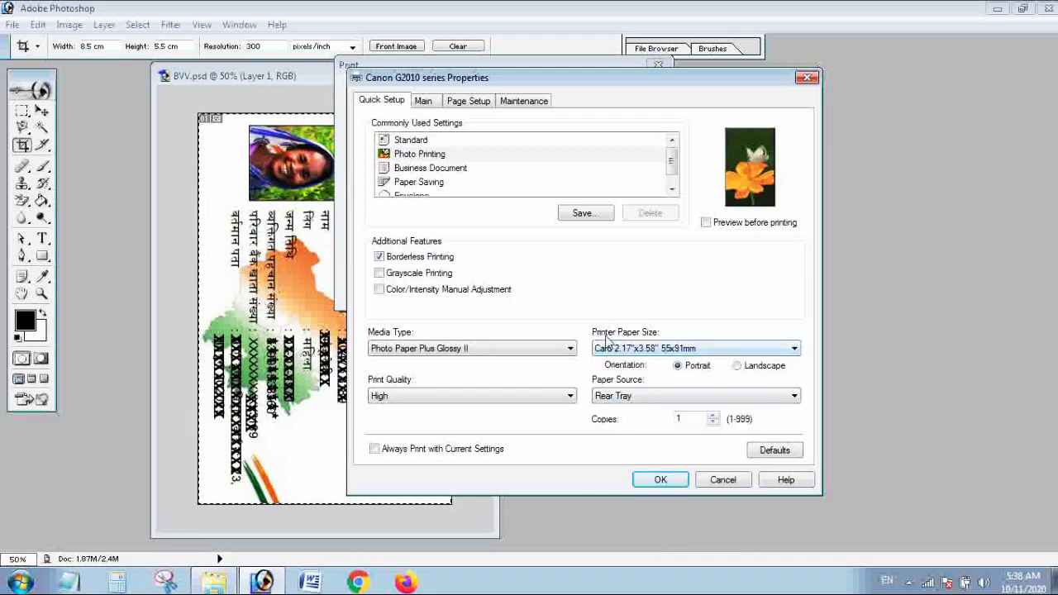
pyautogui.click(633, 350)
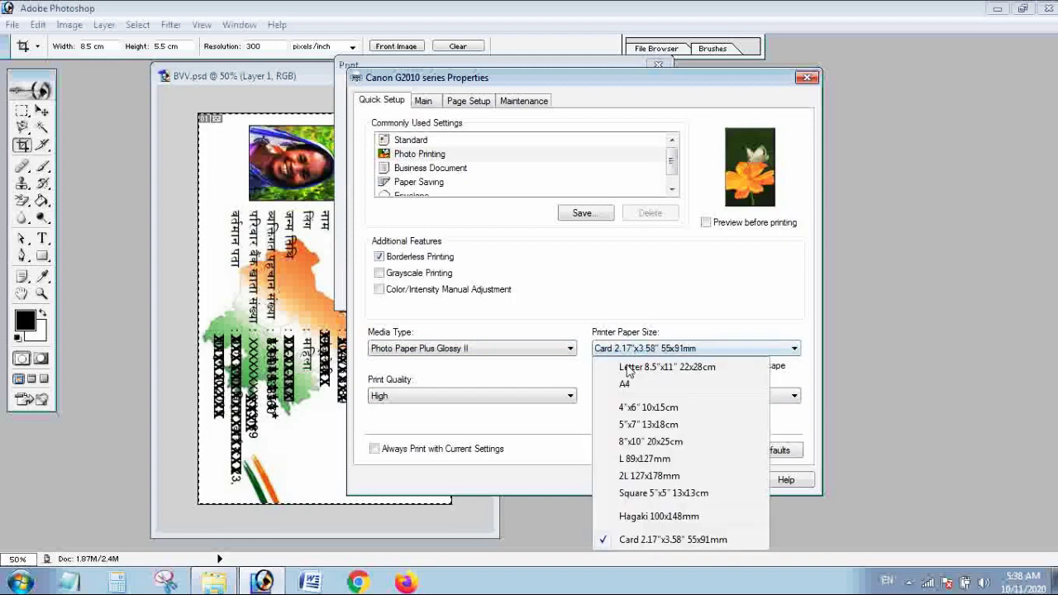
pyautogui.click(622, 546)
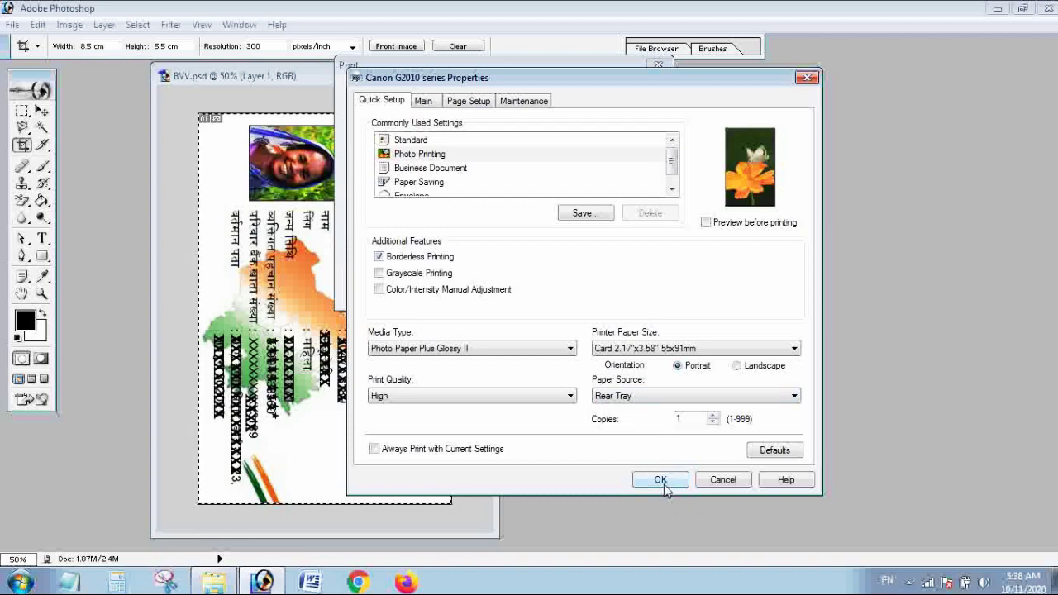
pyautogui.click(726, 481)
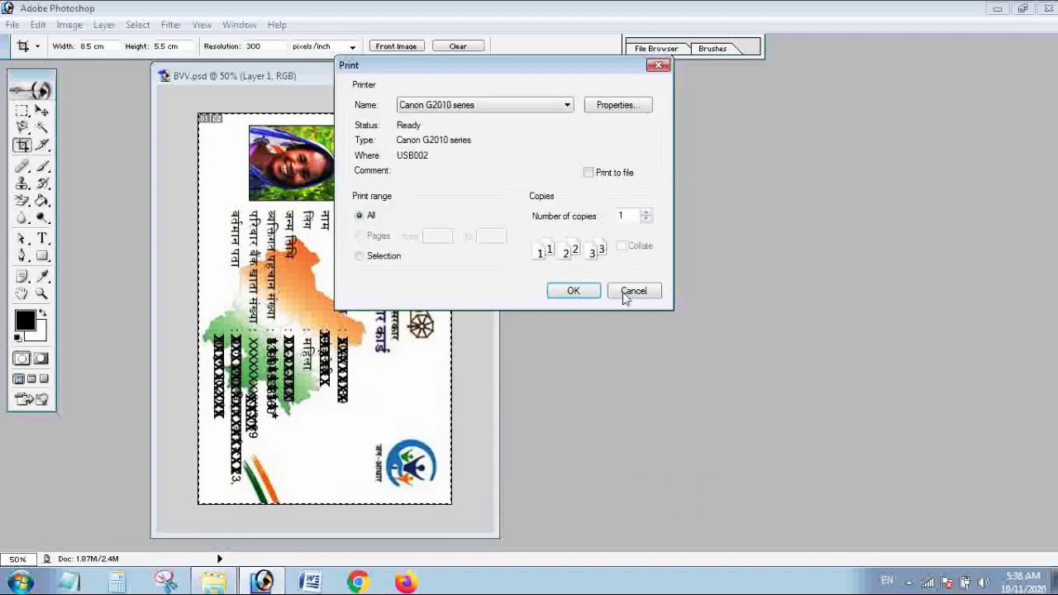
pyautogui.click(659, 65)
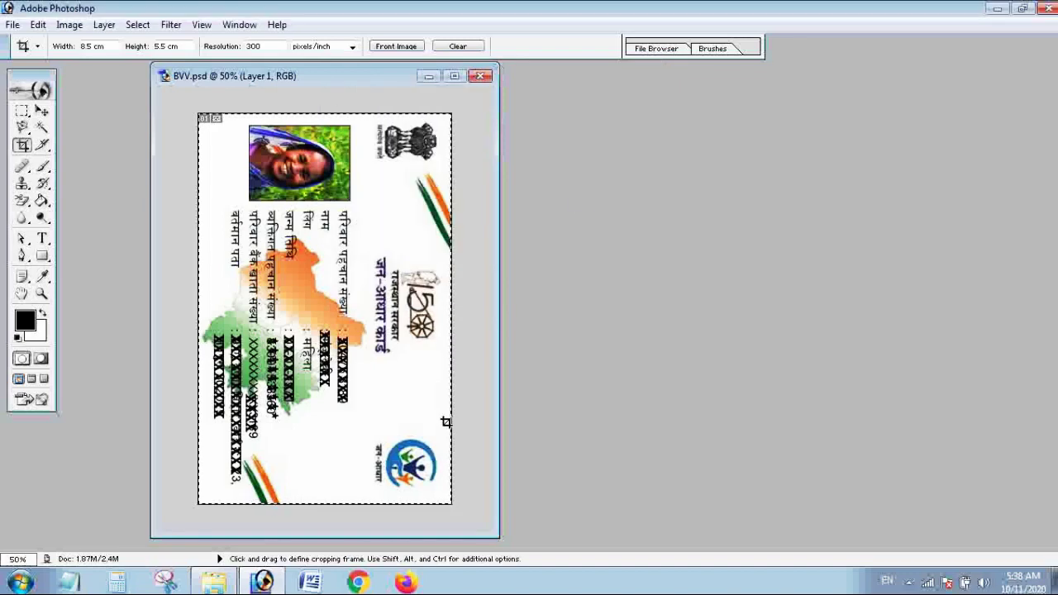
# Open like-1314734_1920 from the pawa folder in Windows Photo Viewer and page forward to the "I tech knowledge" subscribe image.
pyautogui.hotkey('alt', 'Tab')
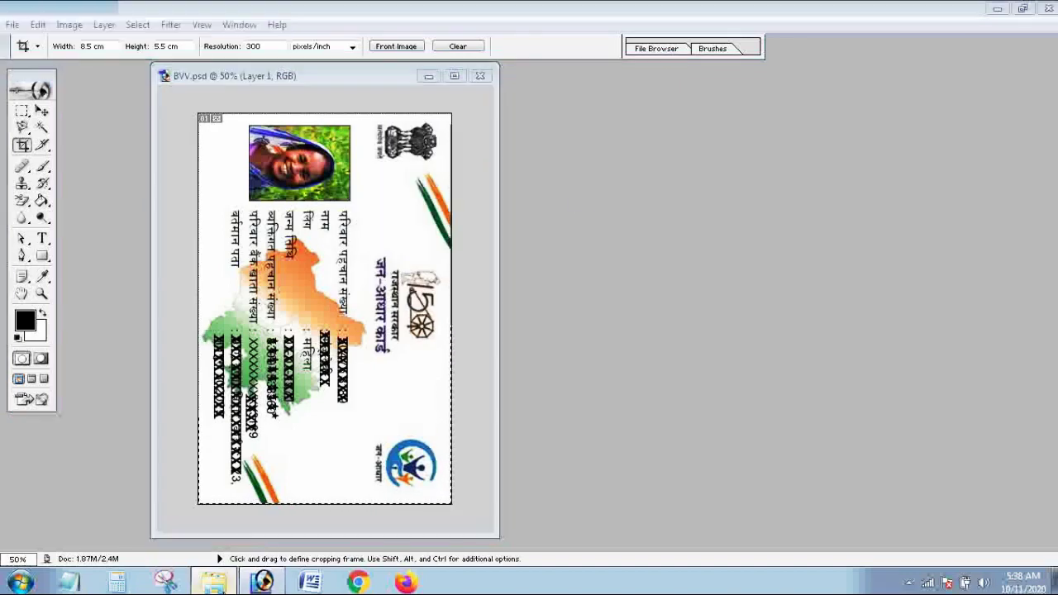
pyautogui.click(461, 400)
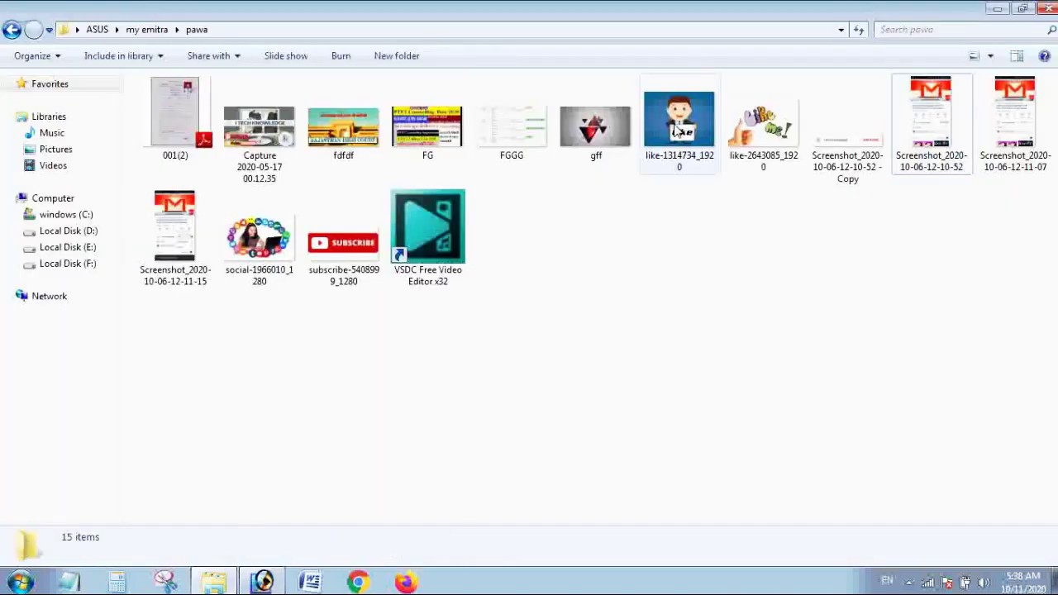
pyautogui.click(679, 120)
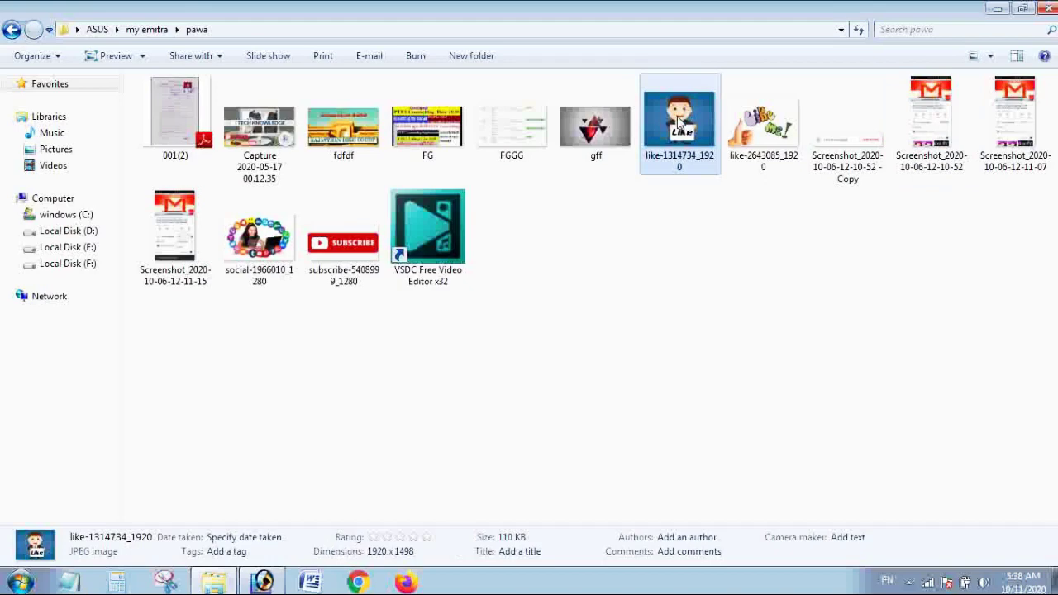
pyautogui.doubleClick(679, 120)
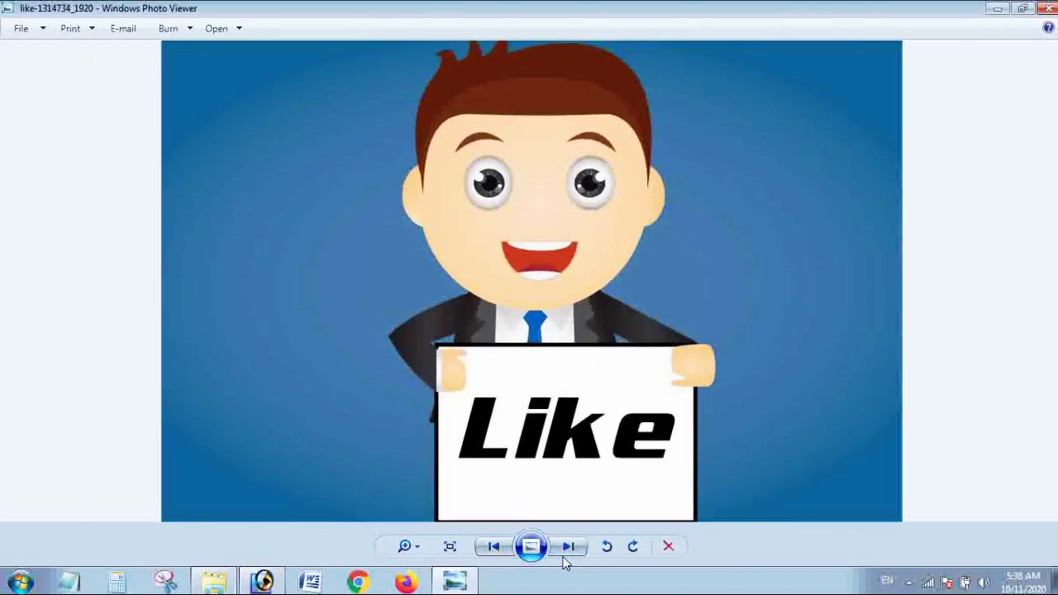
pyautogui.click(568, 550)
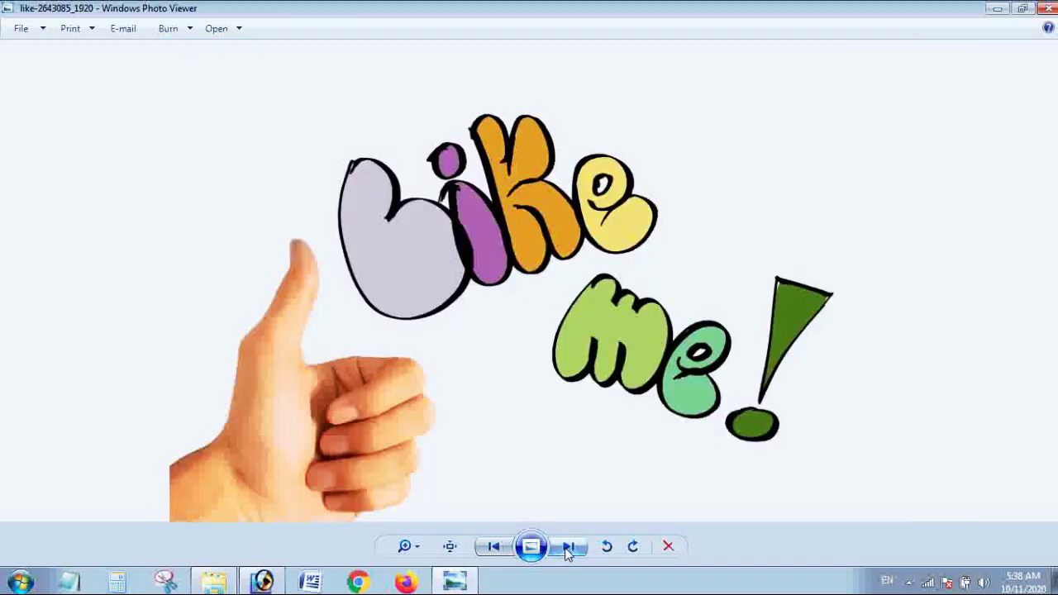
pyautogui.click(568, 550)
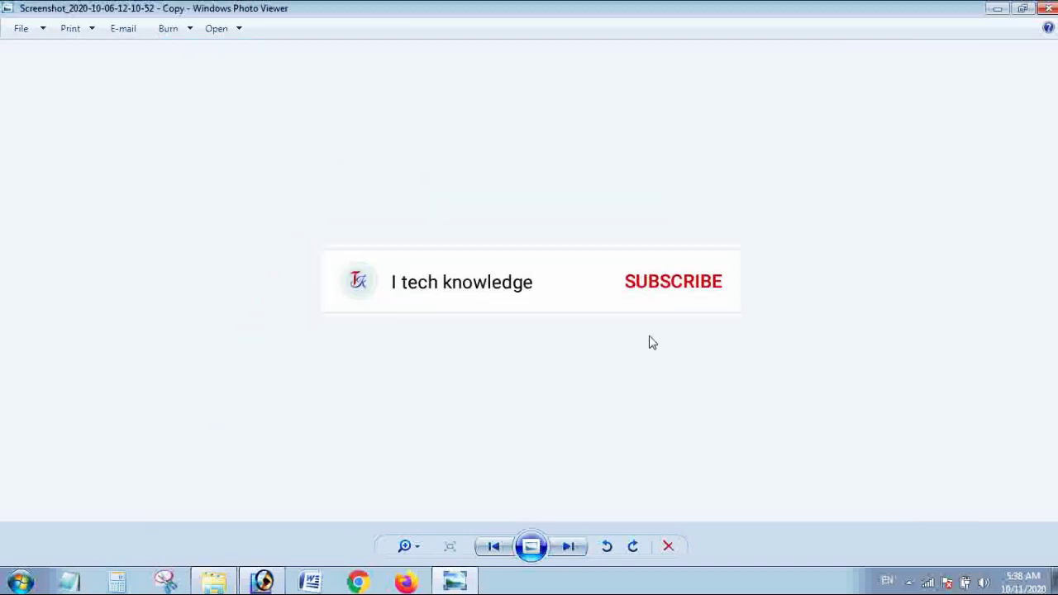
pyautogui.scroll(3, 738, 315)
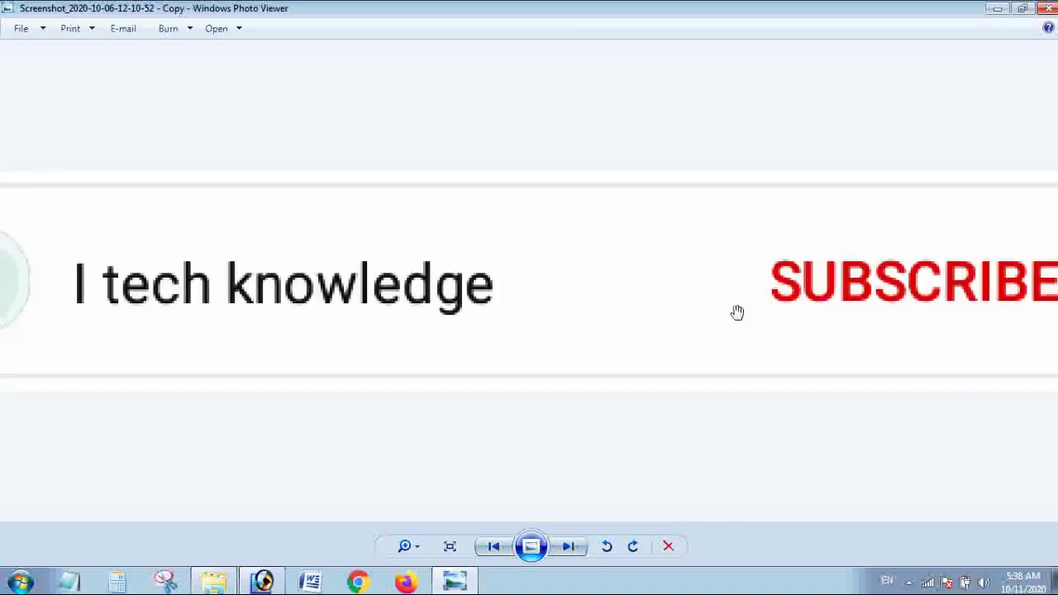